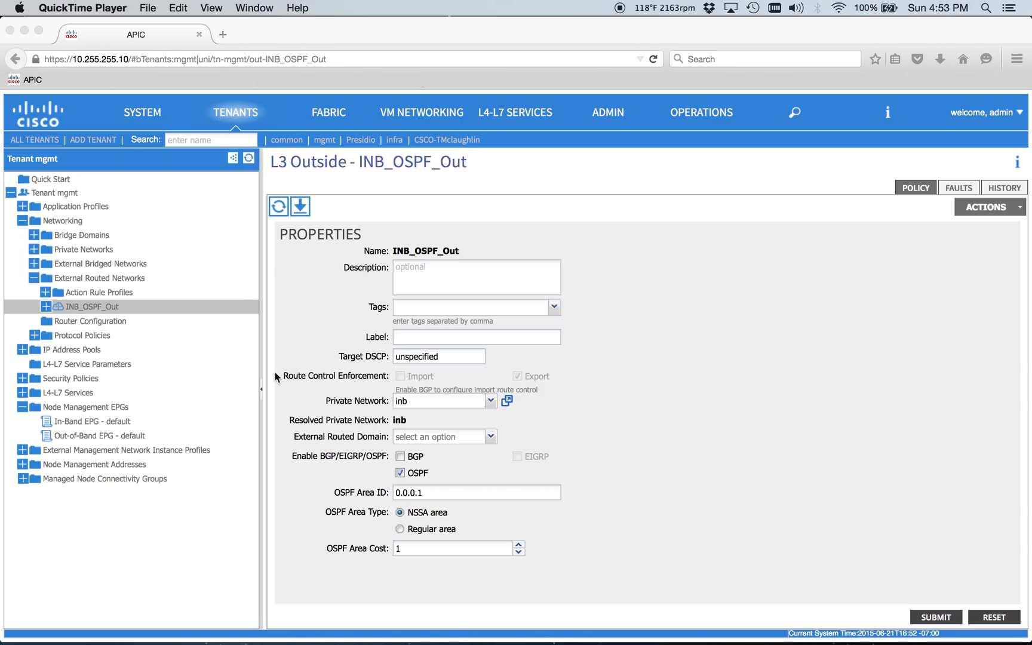
- Check INB_OSPF_Out's External Routed Domain options without changing them, then go to Fabric Access Policies
click(347, 435)
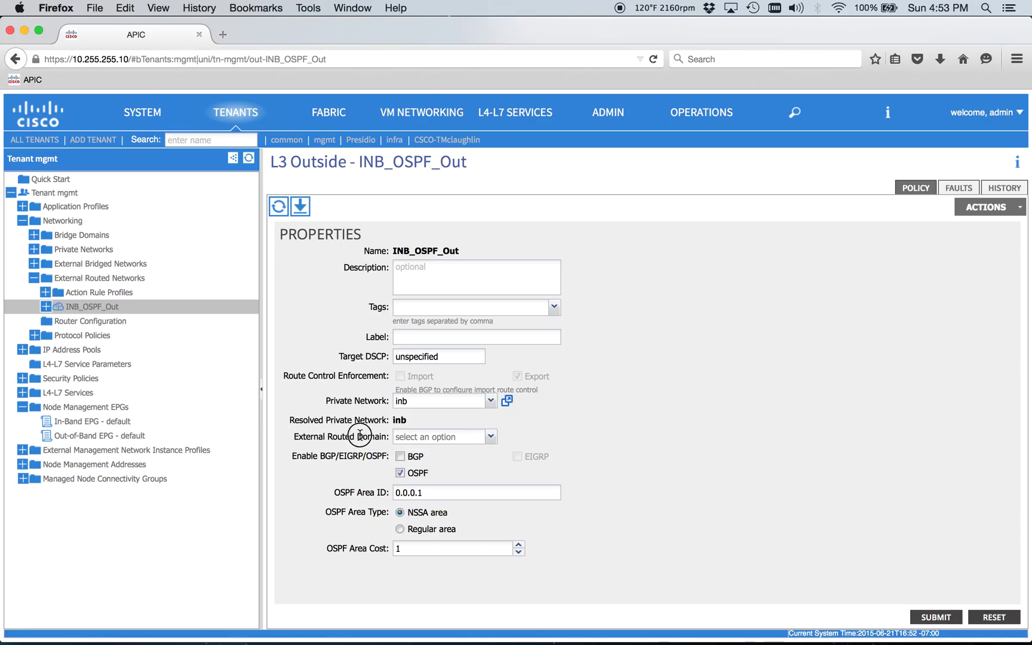
click(293, 438)
click(406, 435)
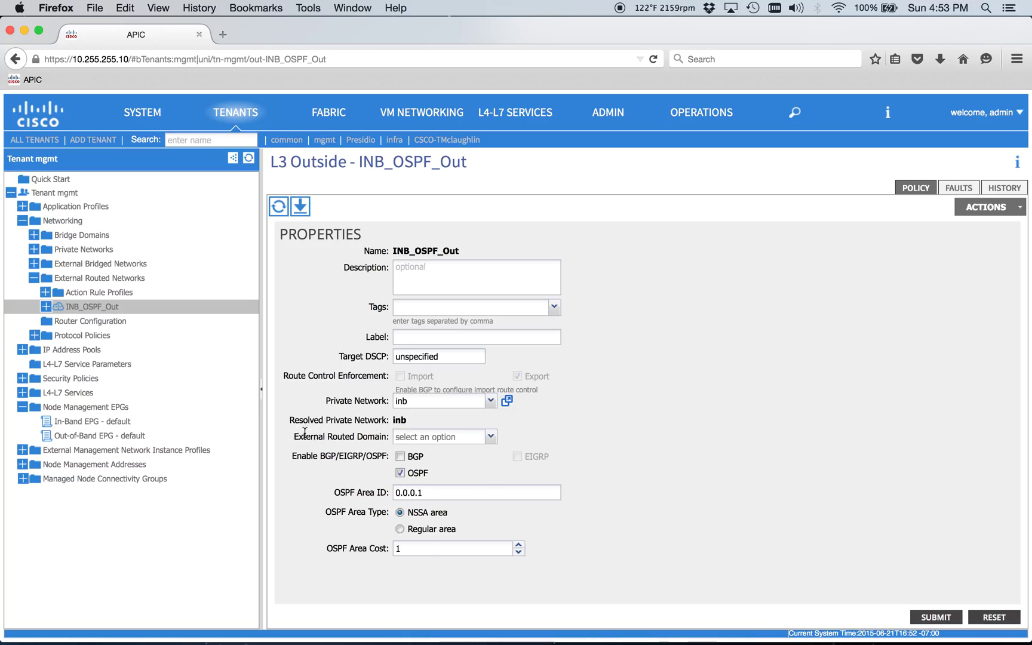
click(440, 439)
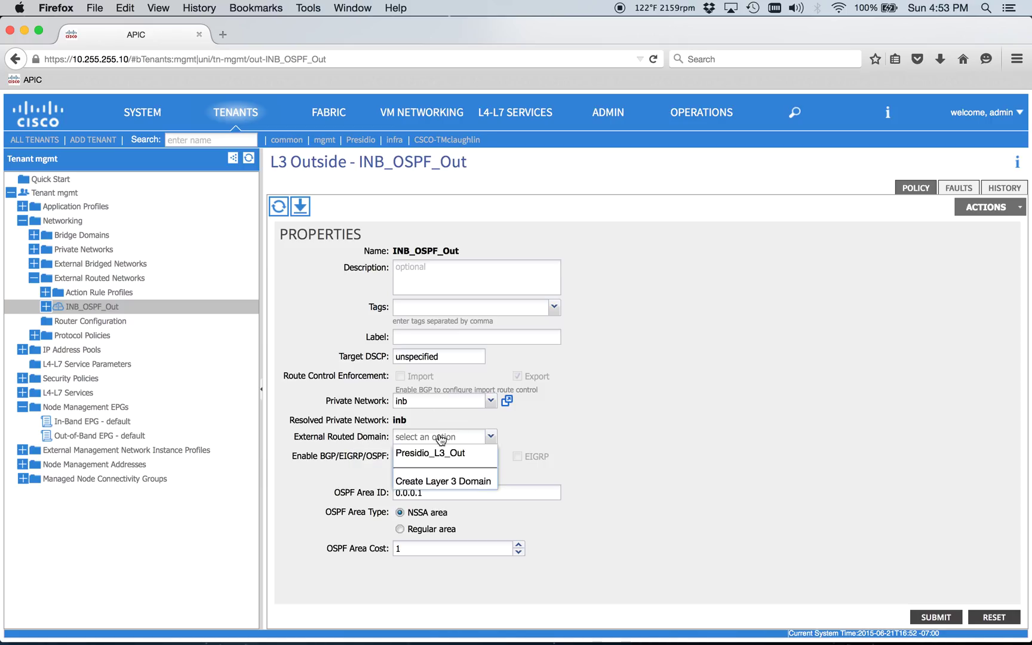
click(612, 452)
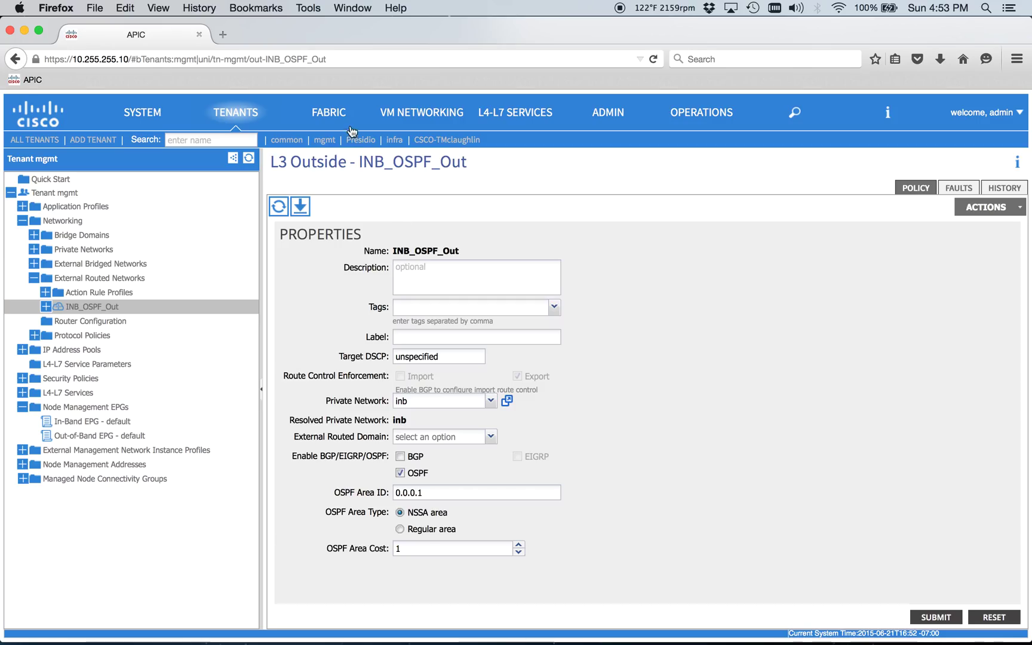
click(328, 114)
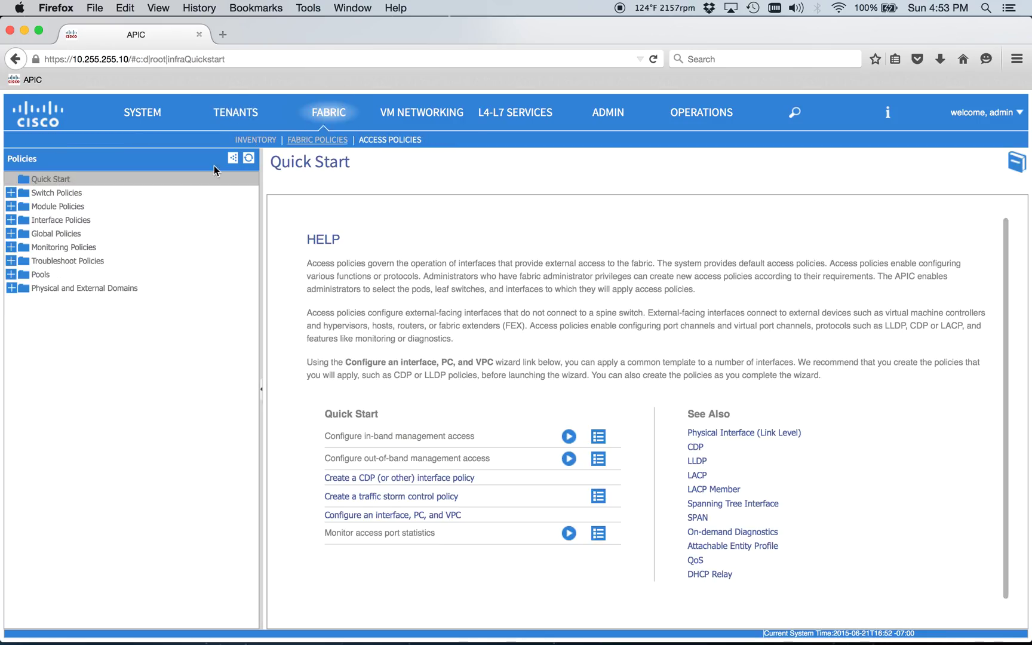
- Find Presidio_L3_Out under External Routed Domains, then expand the mgmt tenant's inb bridge domain
click(10, 288)
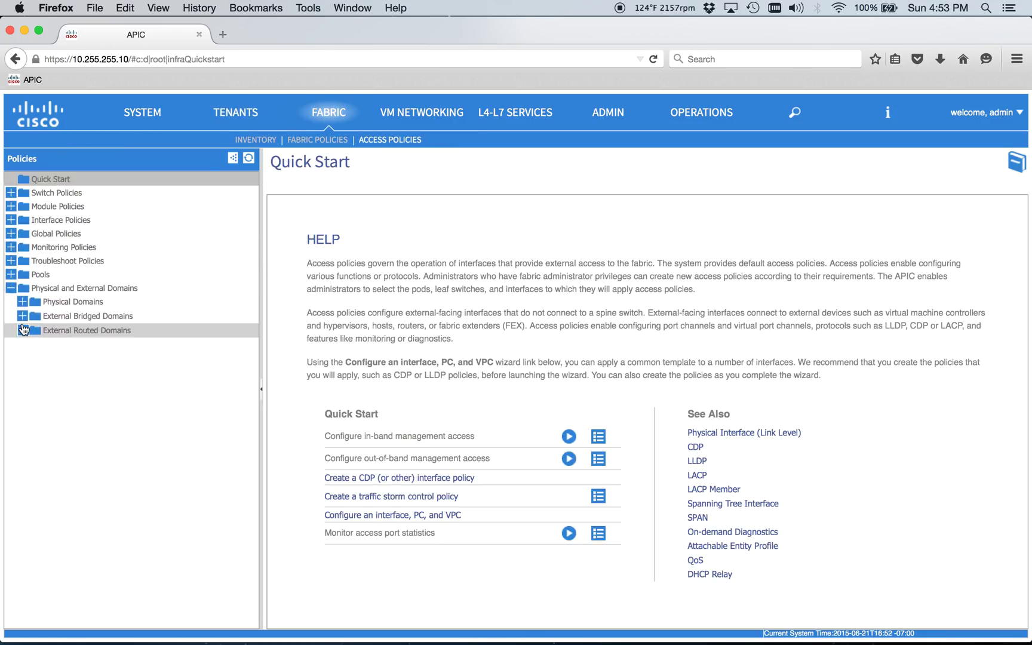
click(22, 331)
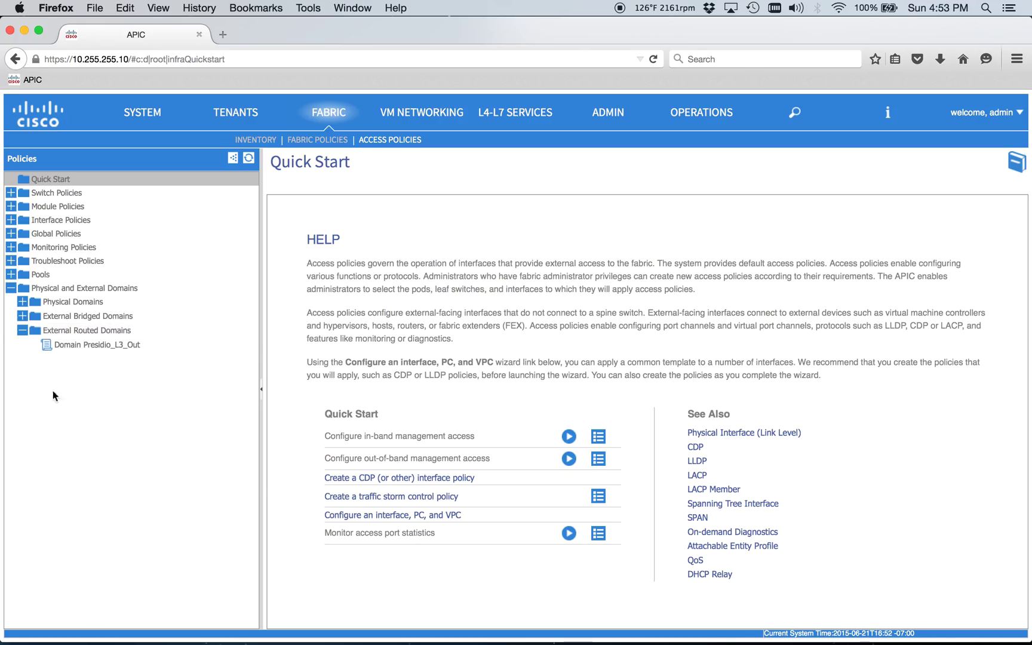
click(222, 114)
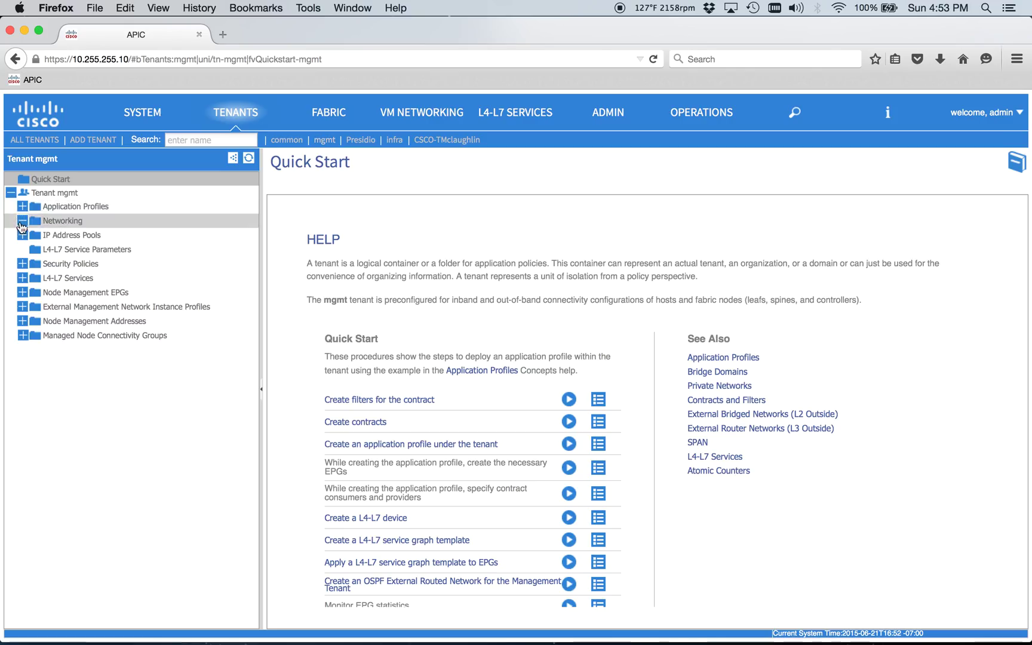
click(22, 220)
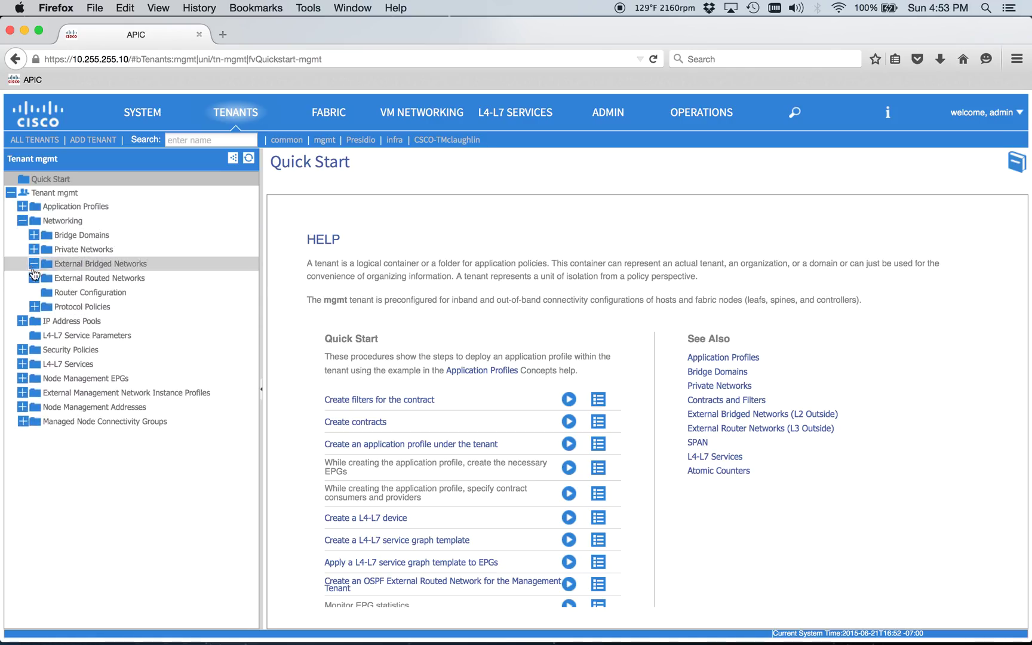
click(34, 236)
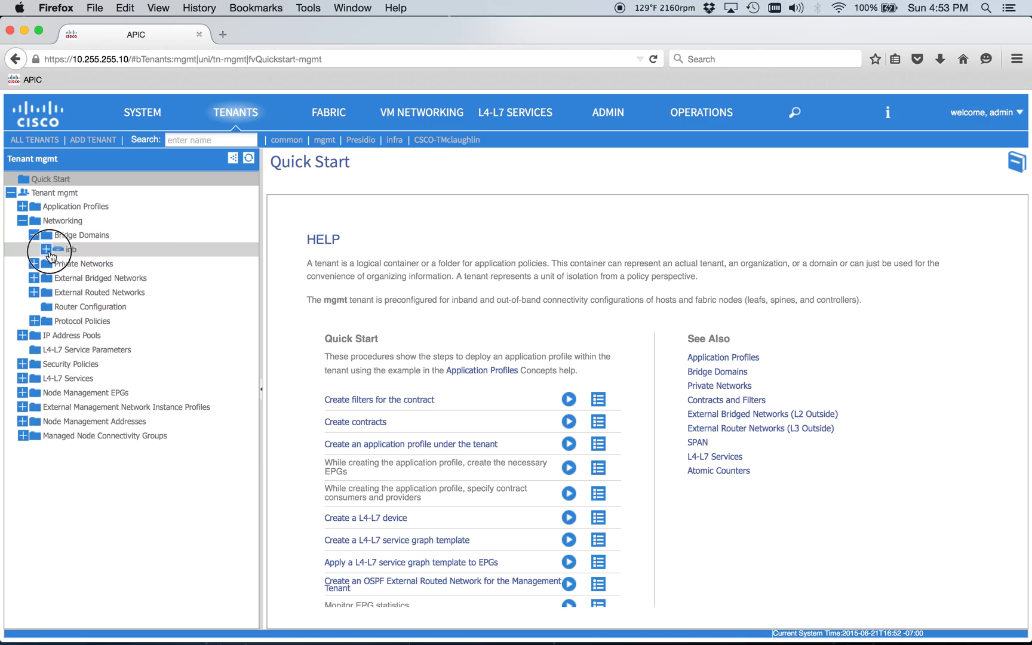
click(45, 245)
- Show inb's subnets with gateway 10.255.254.1/24, then start and discard a new subnet
click(55, 294)
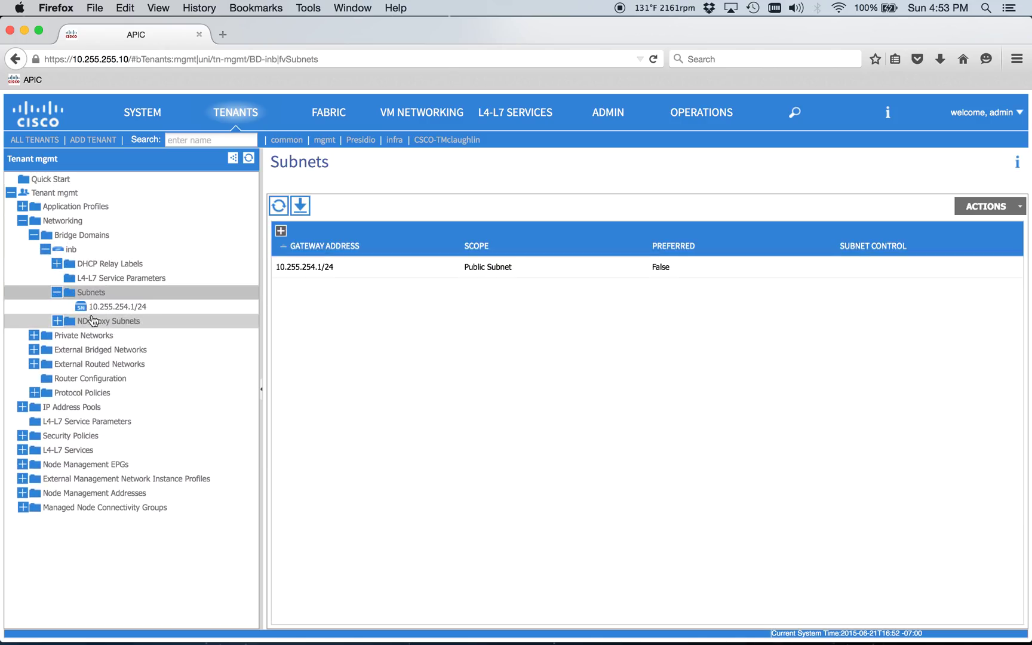
right_click(86, 293)
click(148, 306)
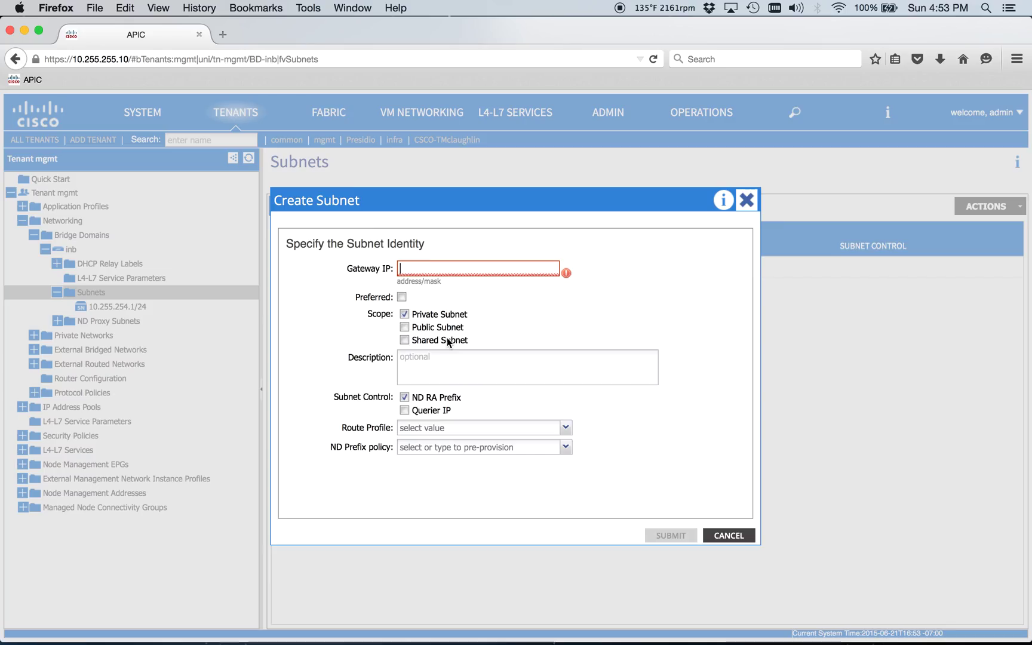
click(749, 203)
click(486, 399)
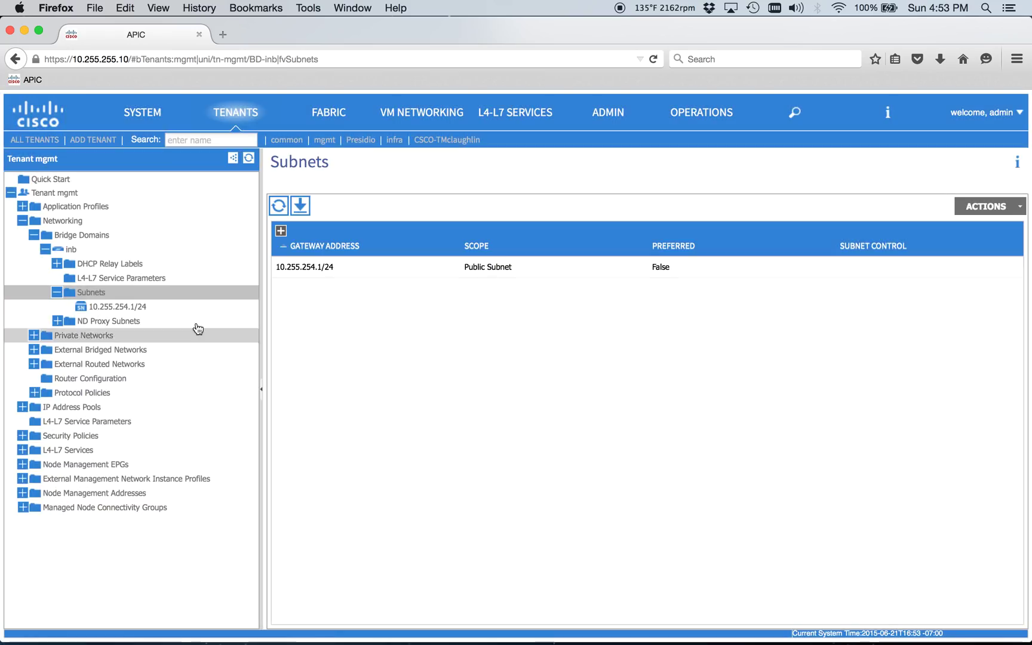
key(super+Tab)
key(super+Tab)
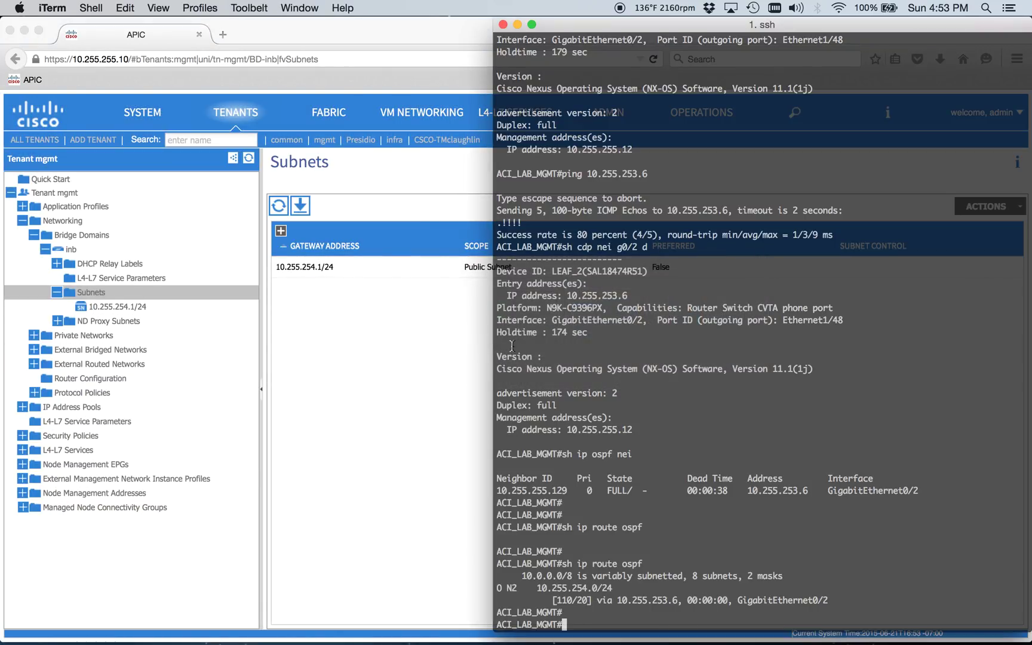
drag(535, 471, 705, 512)
click(575, 554)
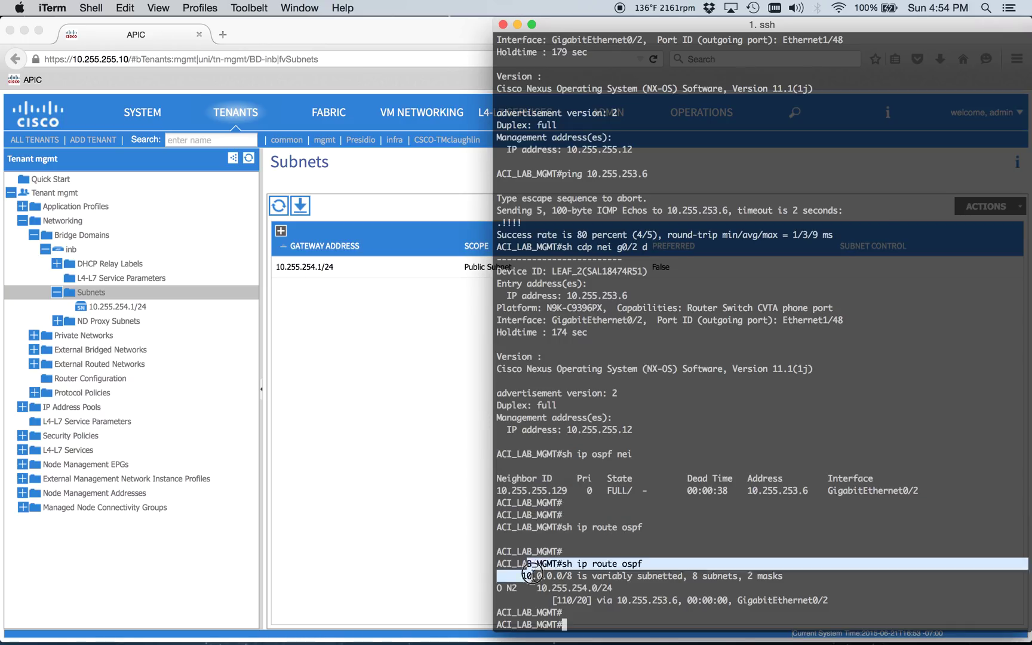
click(386, 392)
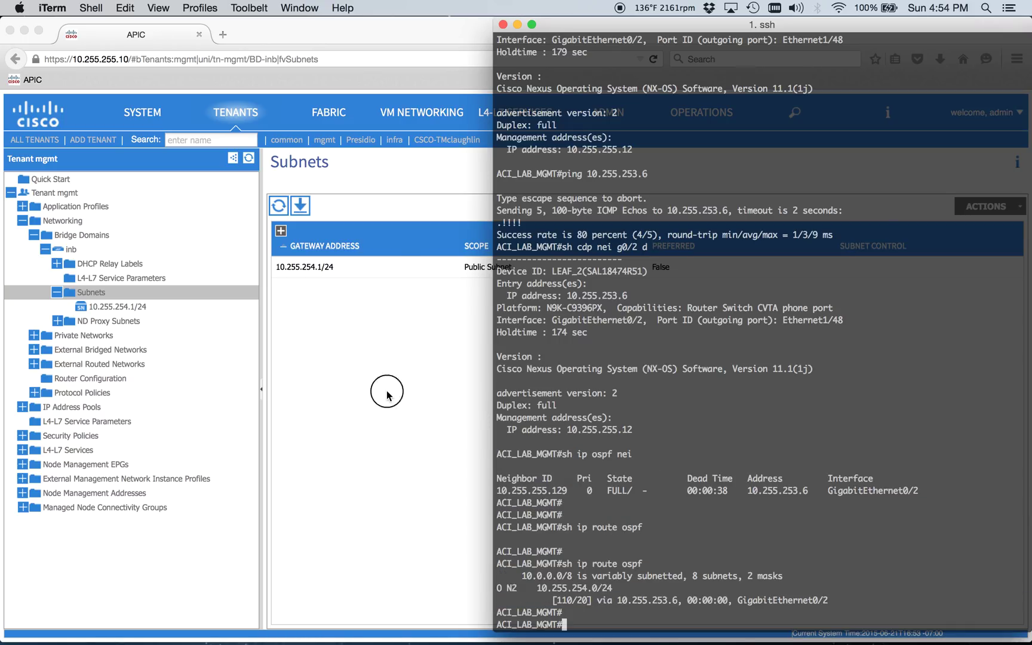
- Open the INB_APIC static node address: APIC_1 at 10.255.254.10, gateway 10.255.254.1/24
click(26, 493)
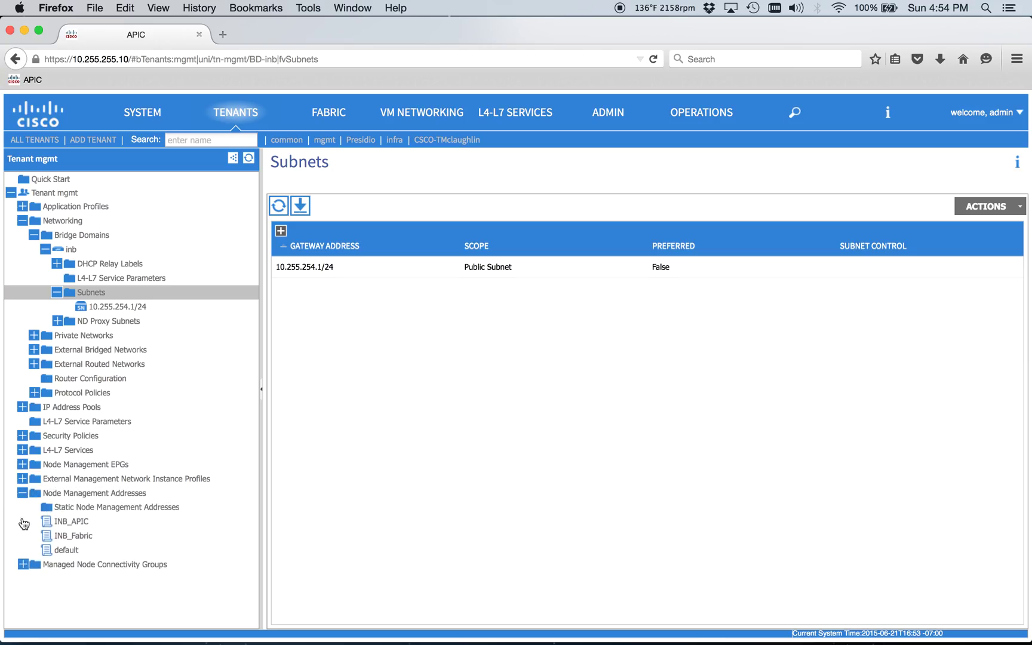
click(66, 521)
click(67, 494)
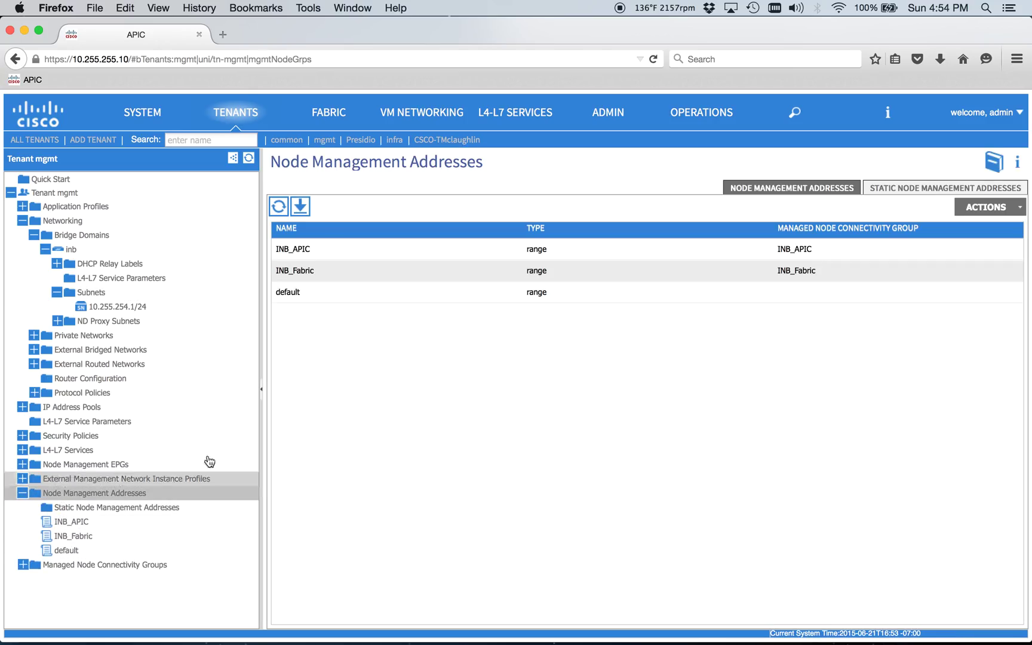
click(90, 509)
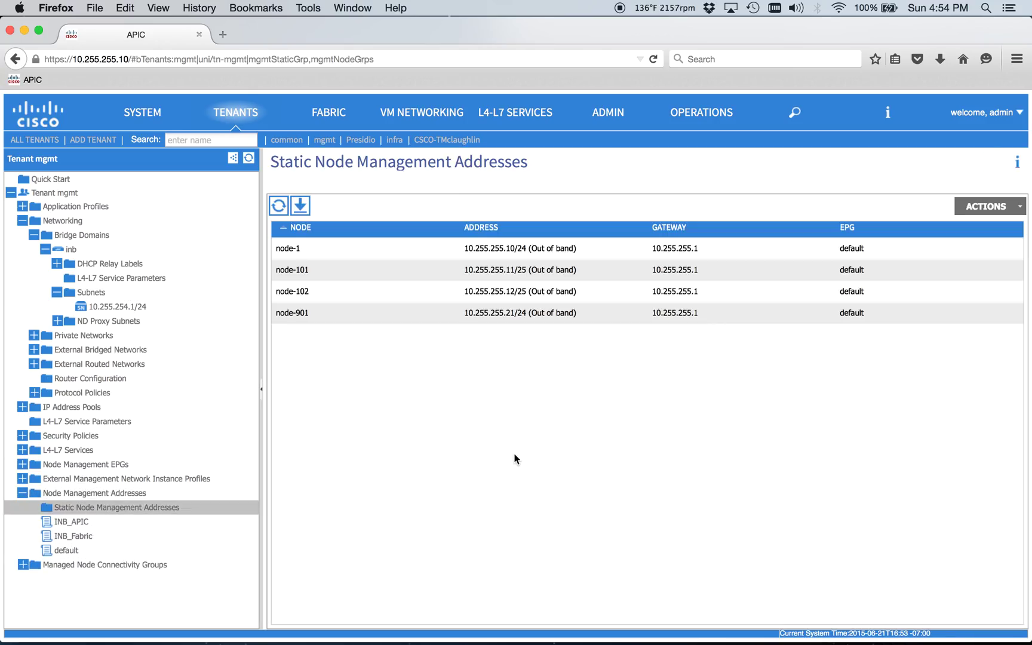
click(107, 525)
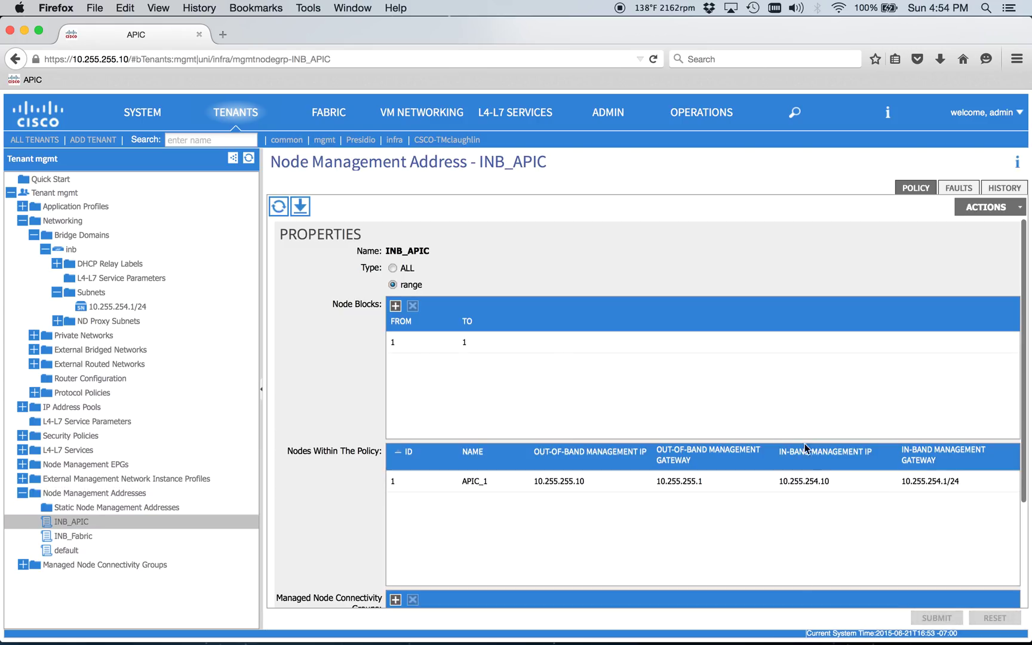
- Ping the APIC in-band address 10.255.254.10 from the router terminal
key(super+Tab)
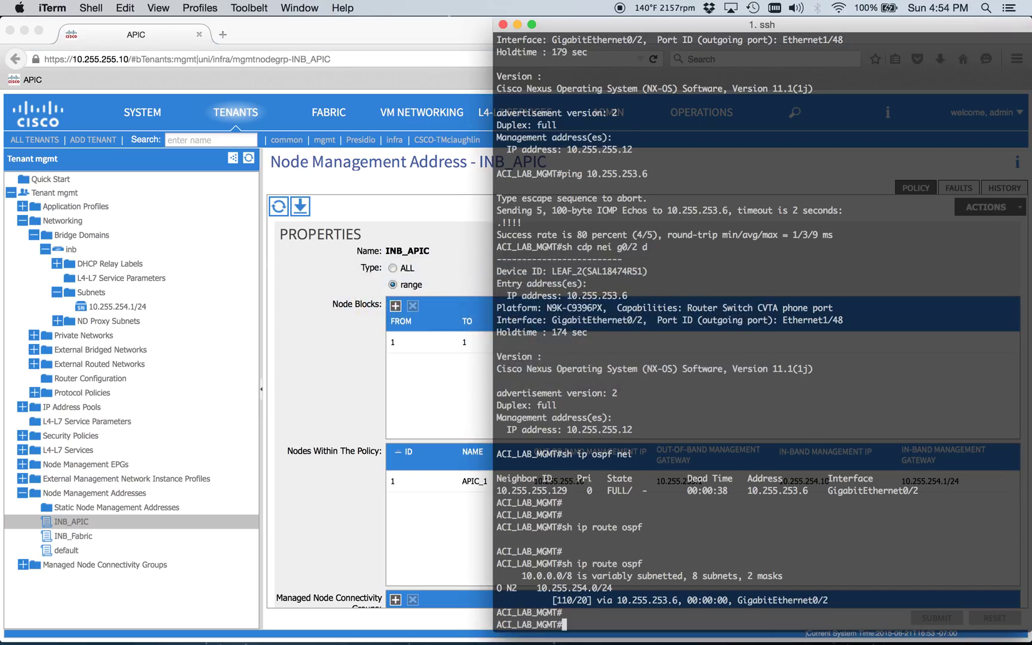
key(Return)
key(Return)
key(Return)
text(ping 10.255.254.10)
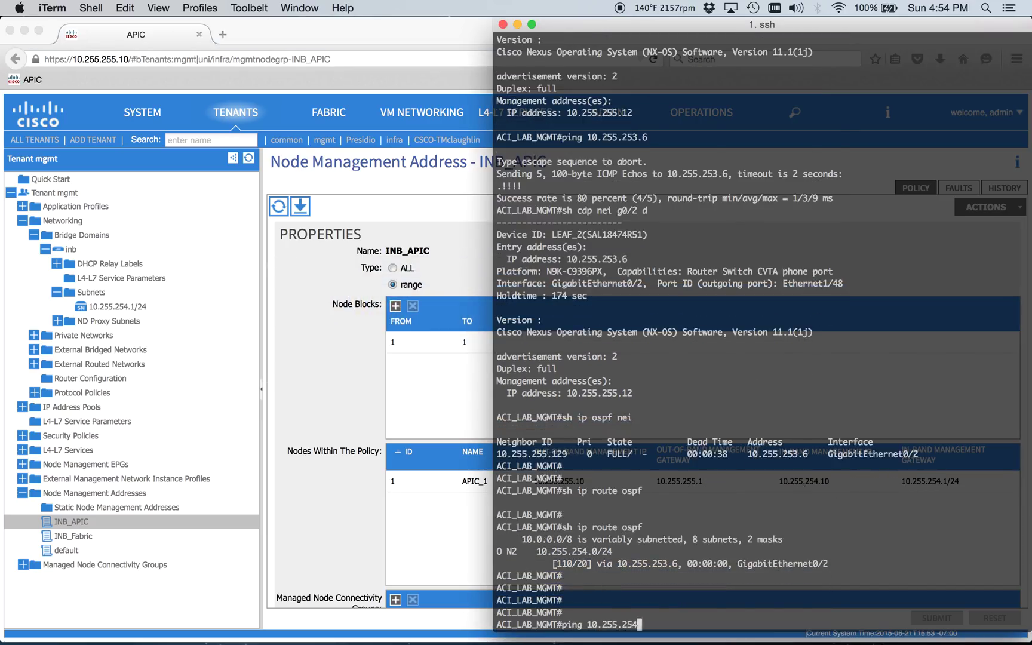
key(Return)
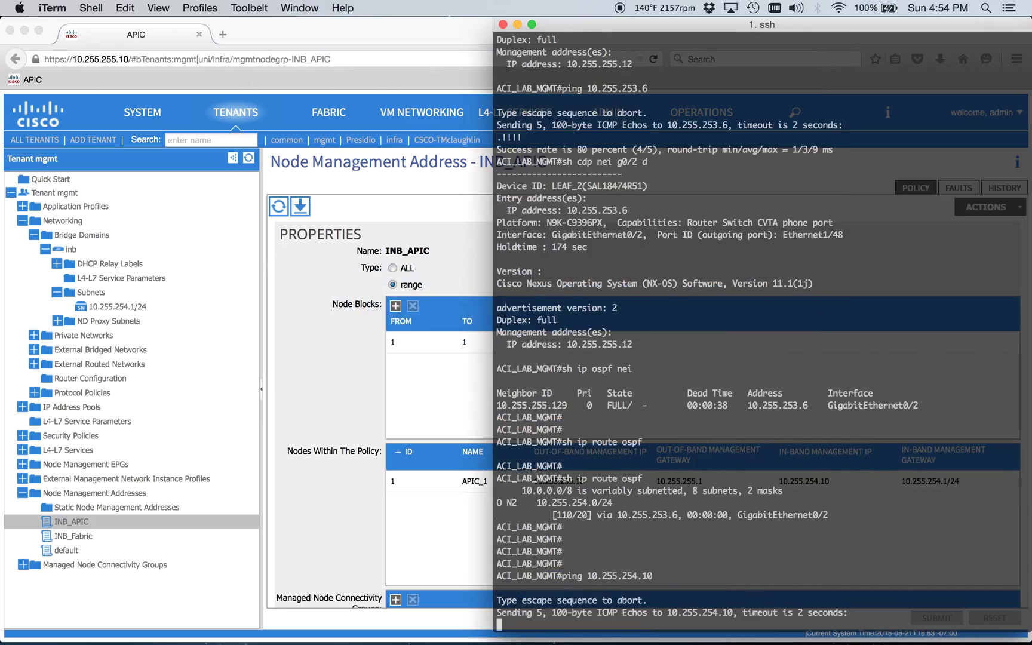
key(Return)
key(Return)
key(Return)
key(Return)
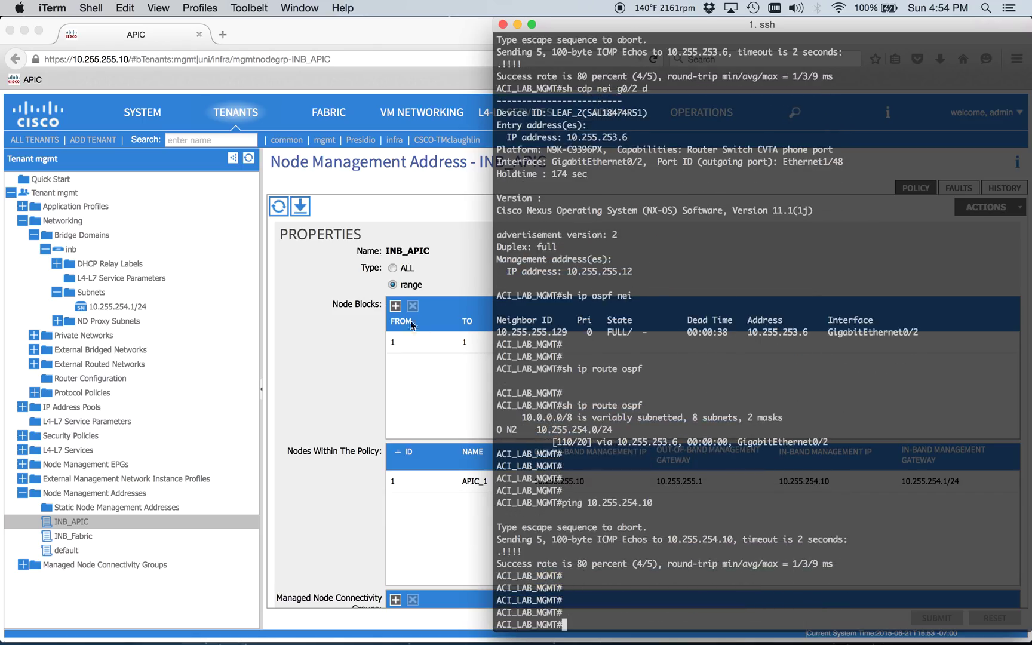
- View the INB_Fabric node address policy in APIC, then return to the terminal
key(super+Tab)
click(89, 535)
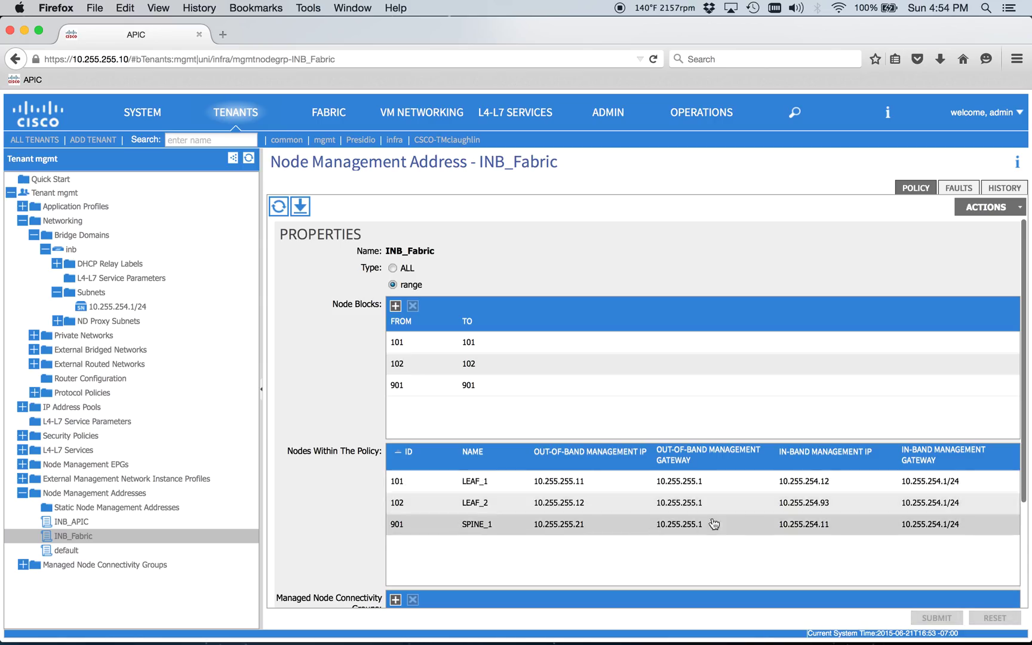
key(super+Tab)
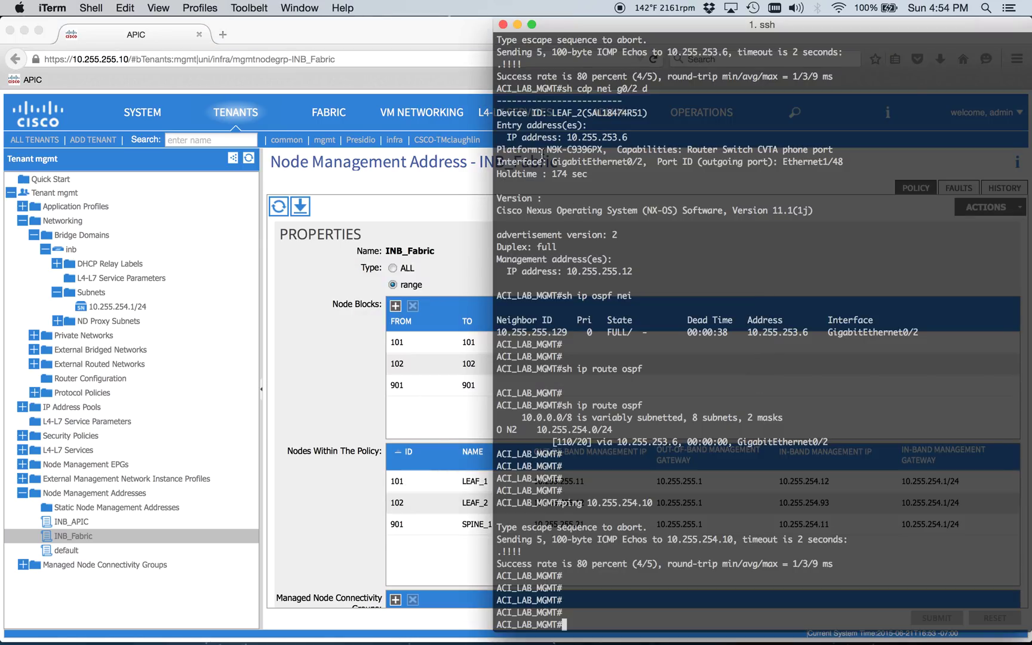
- Centre the terminal and ping leaf addresses 10.255.254.12 and 10.255.254.93
drag(653, 20, 352, 7)
key(Return)
key(Return)
key(Return)
text(ping )
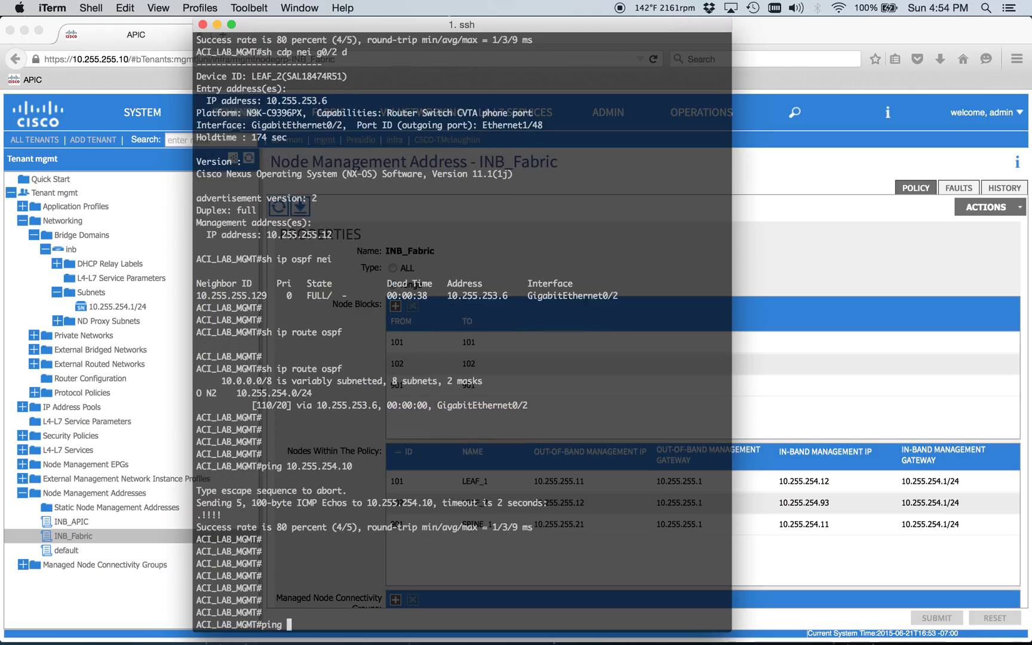
text(10.255.254.12)
key(Return)
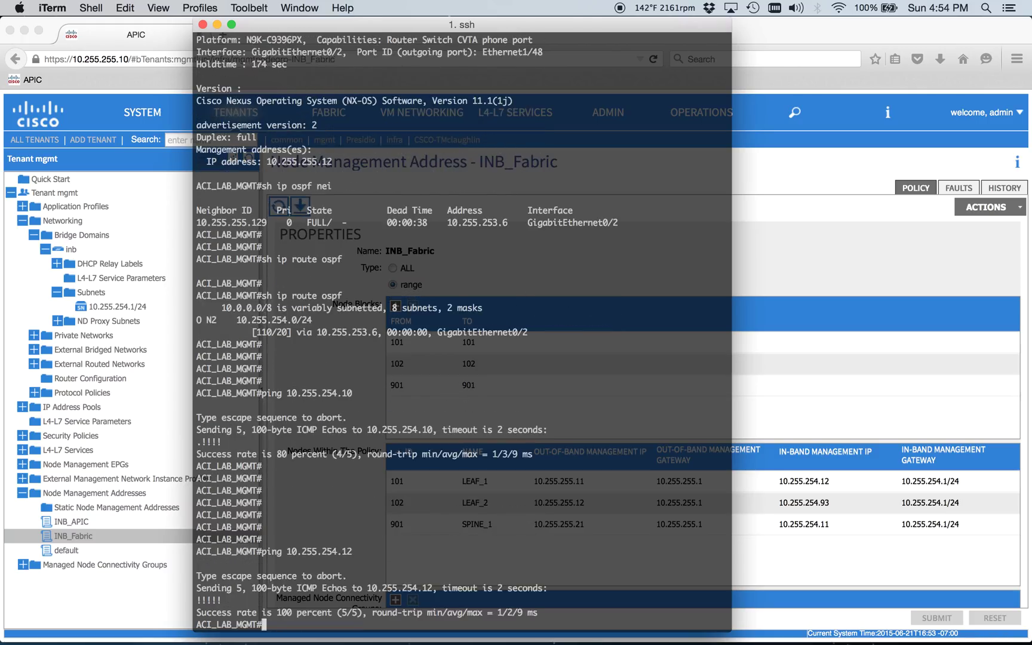
key(Up)
key(BackSpace)
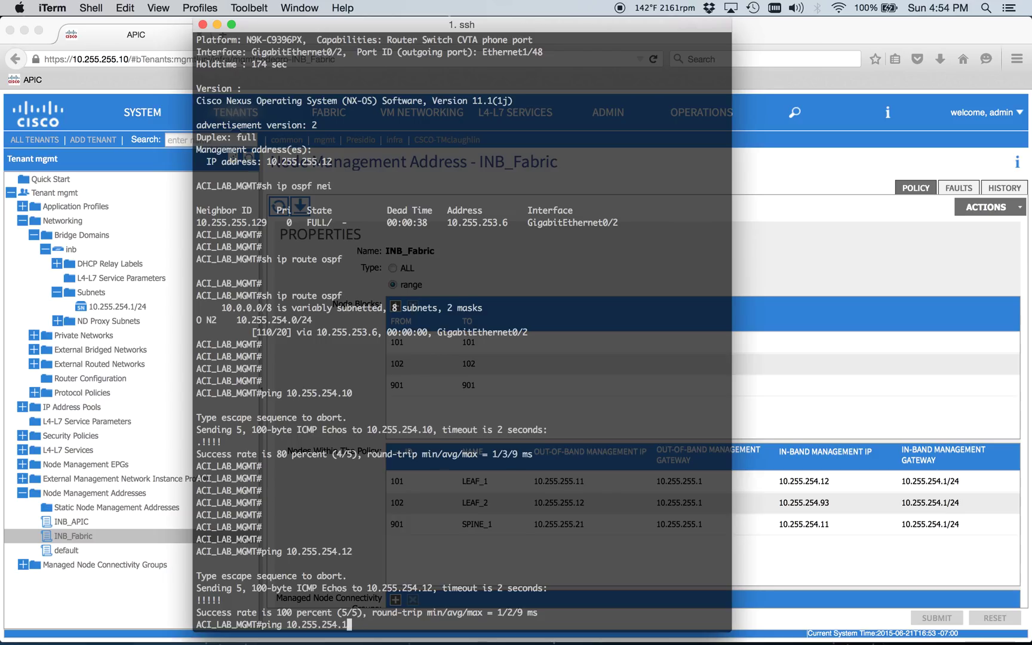
key(BackSpace)
text(93)
key(Return)
- Ping gateway 10.255.254.1 successfully and spine 10.255.254.11, which gets no replies
key(Up)
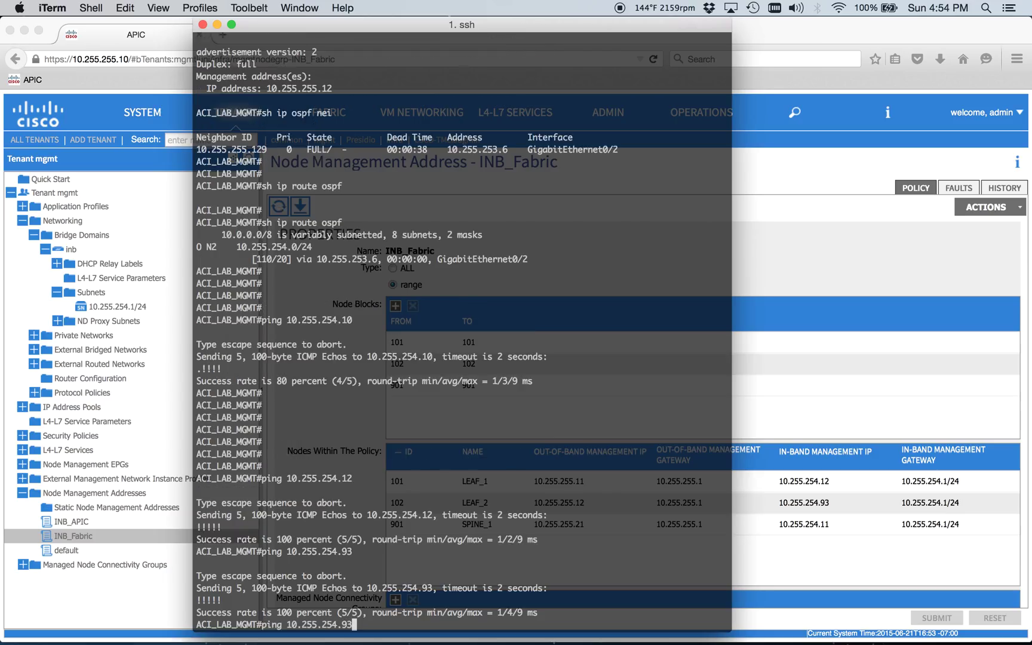
key(Return)
key(Up)
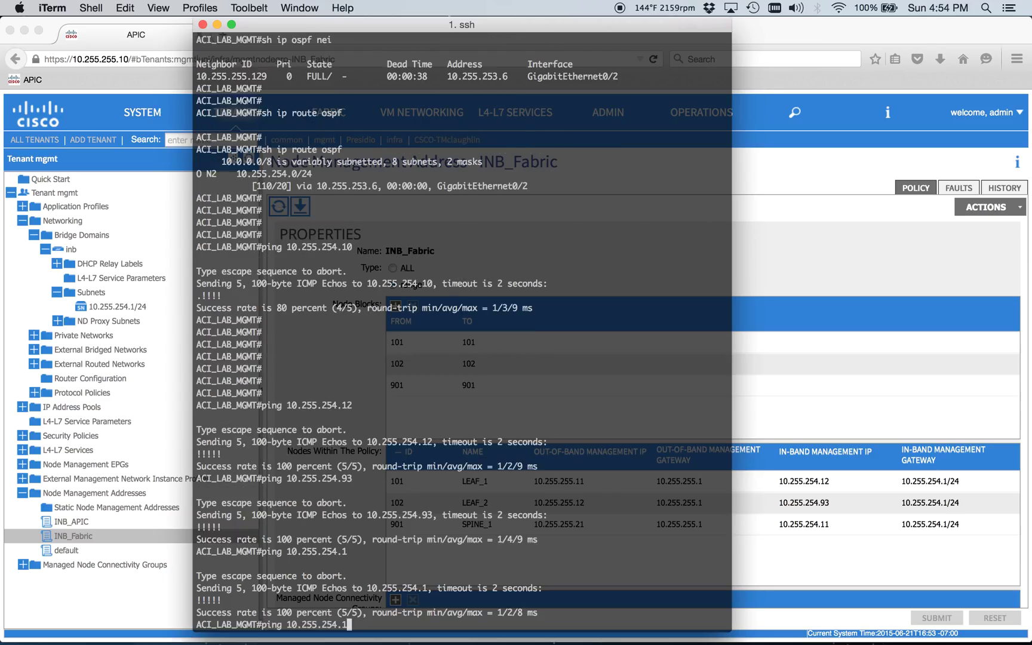
text(1)
key(Return)
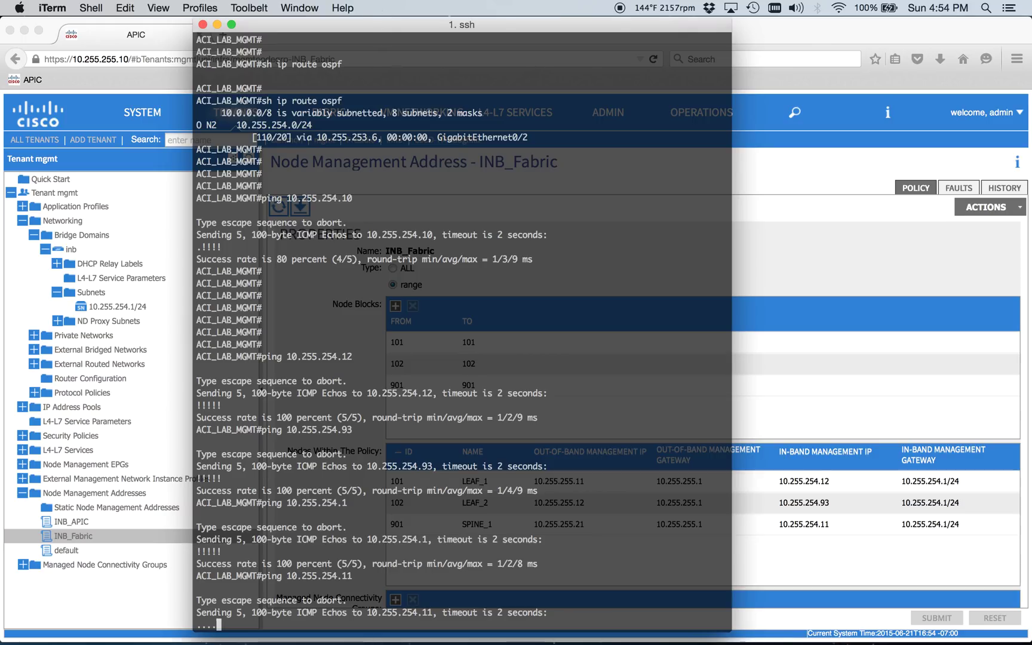
key(Return)
key(Return)
key(Return)
key(Return)
key(Return)
key(Return)
key(Return)
key(Return)
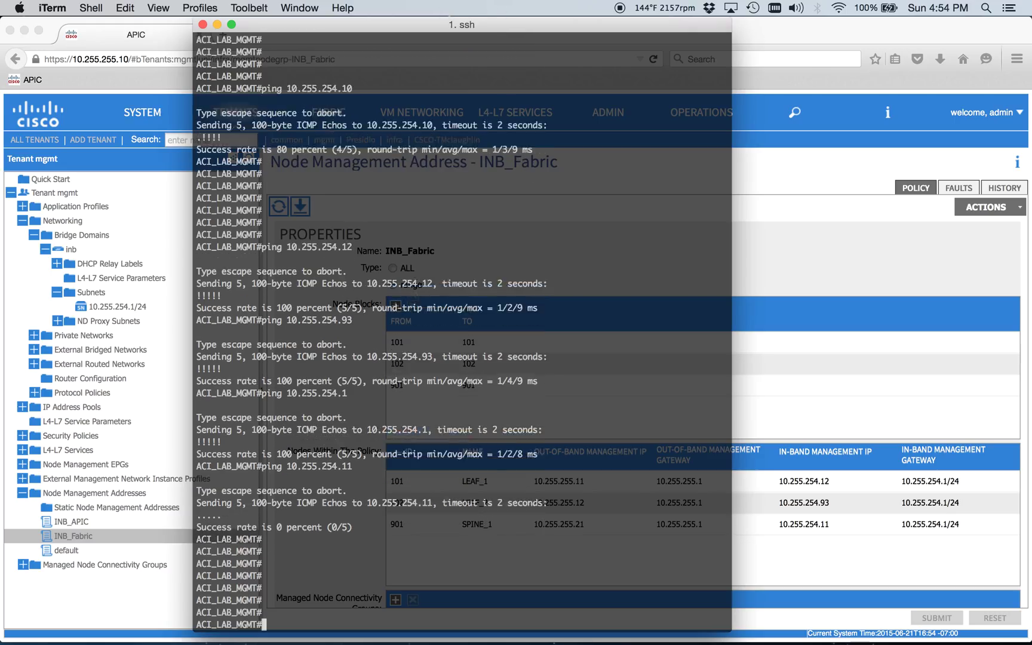
- Show the Fabric Inventory topology with Pod 1 expanded and launch SSH to APIC_1
click(775, 293)
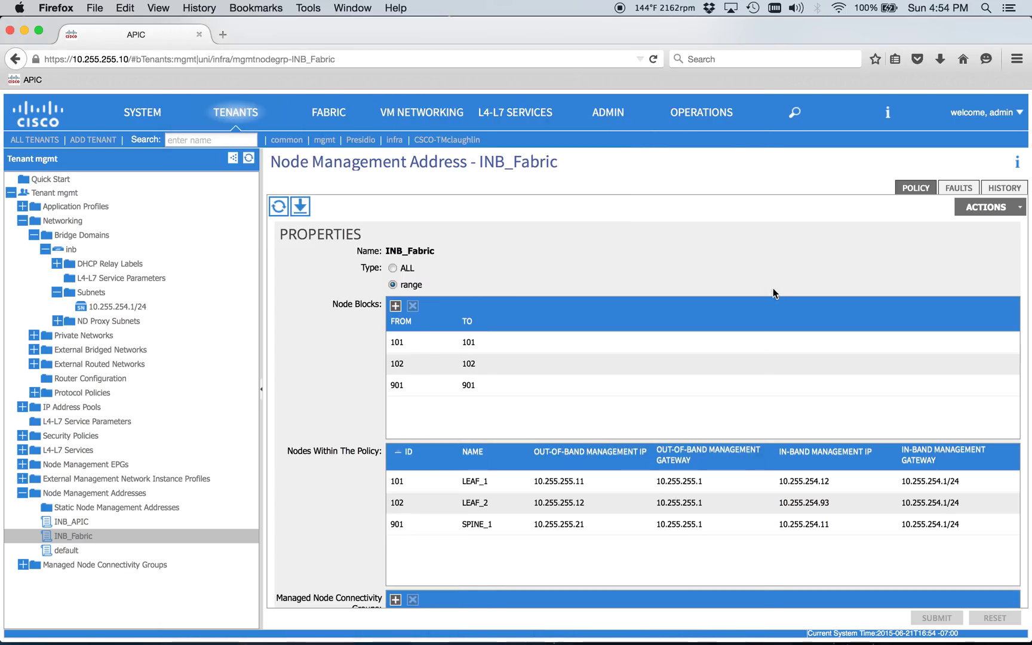
click(329, 114)
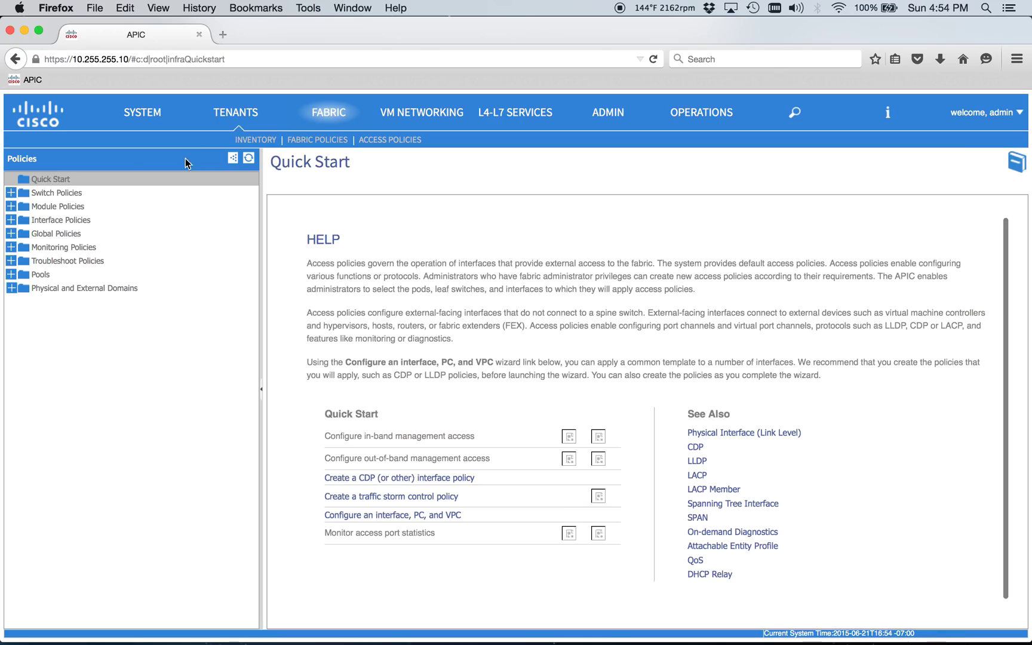
click(255, 141)
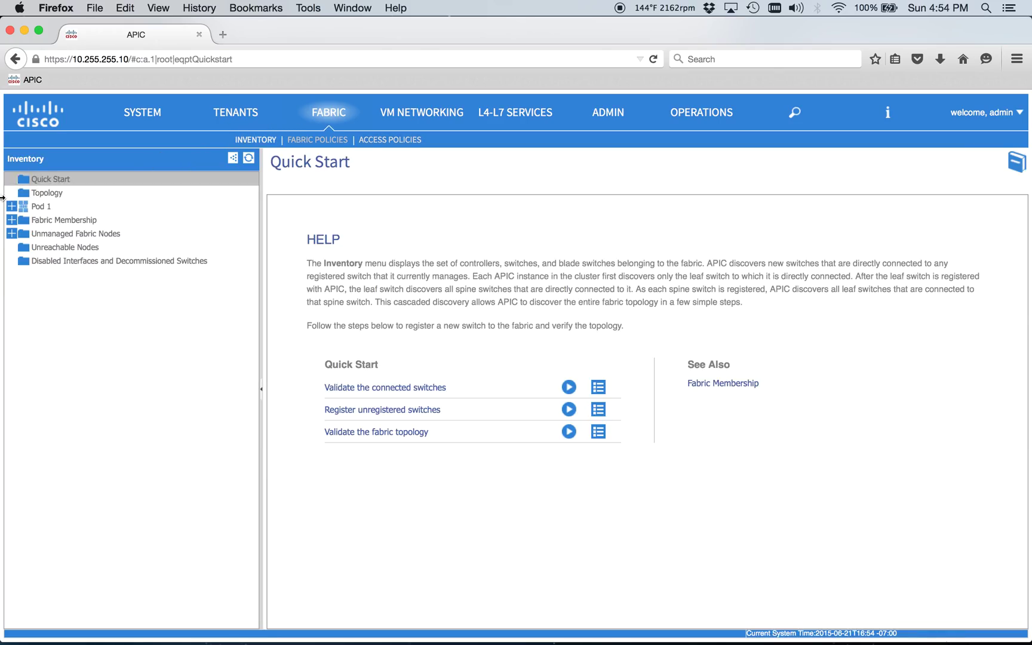
click(41, 194)
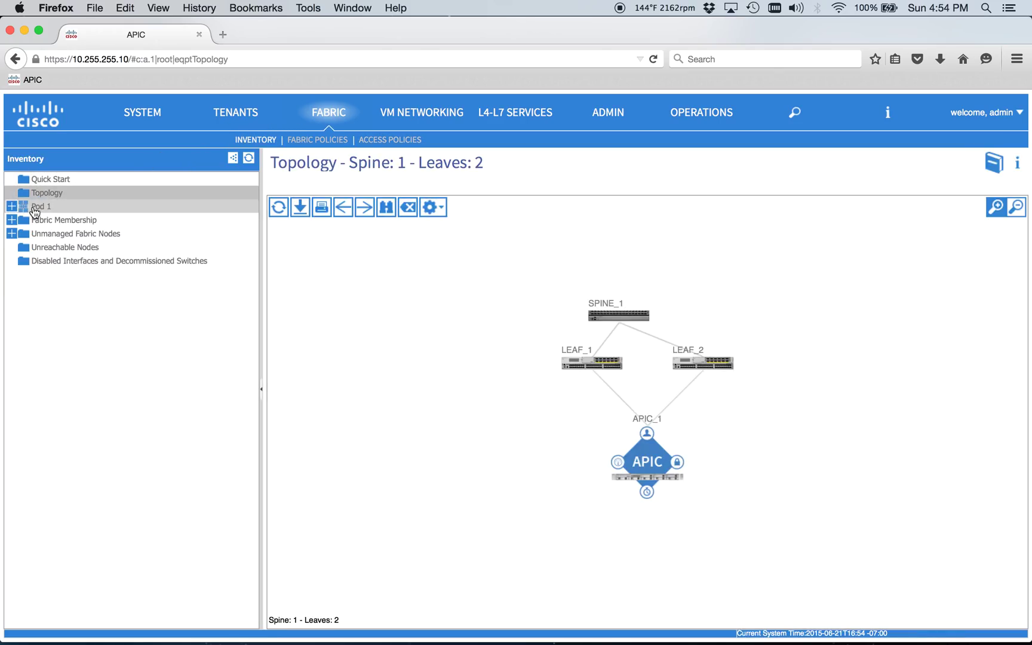
click(13, 207)
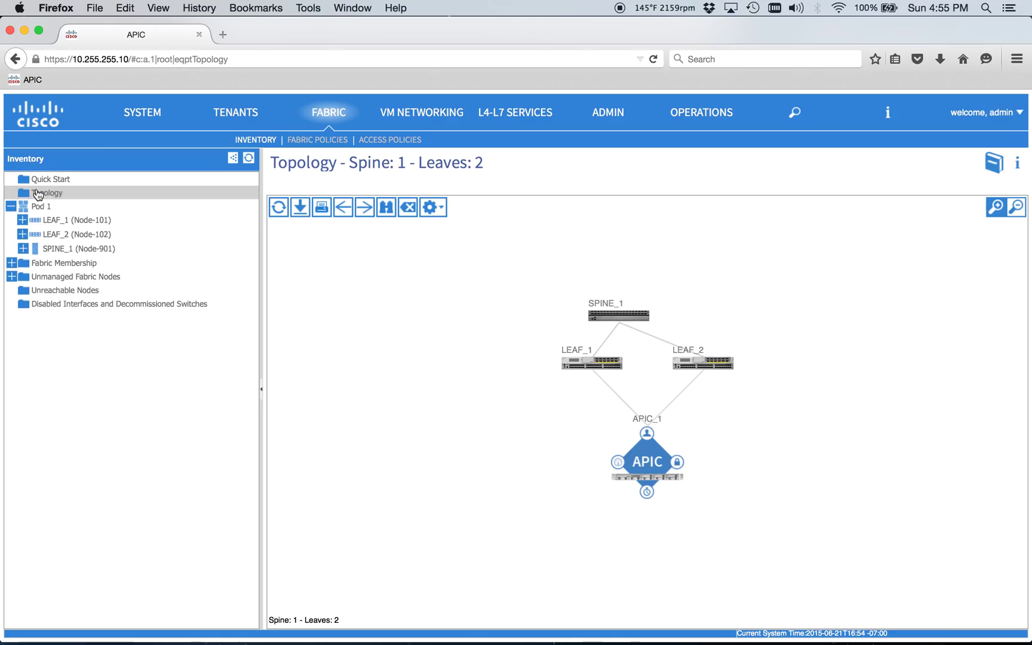
right_click(648, 456)
click(697, 480)
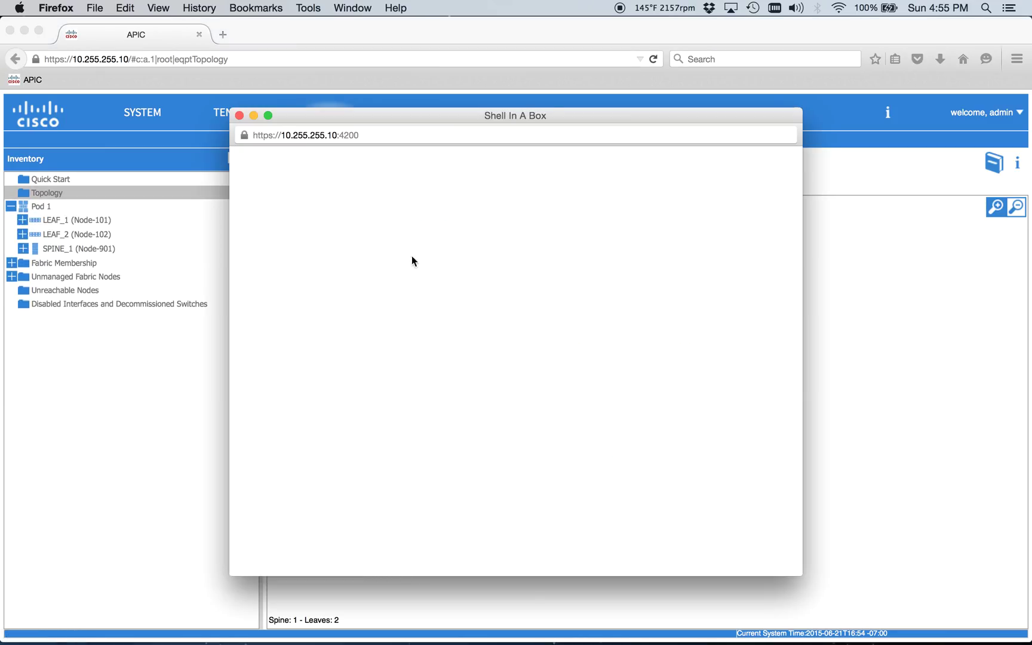
- Log into APIC_1 with the admin account and run ifconfig
text(admin)
key(Return)
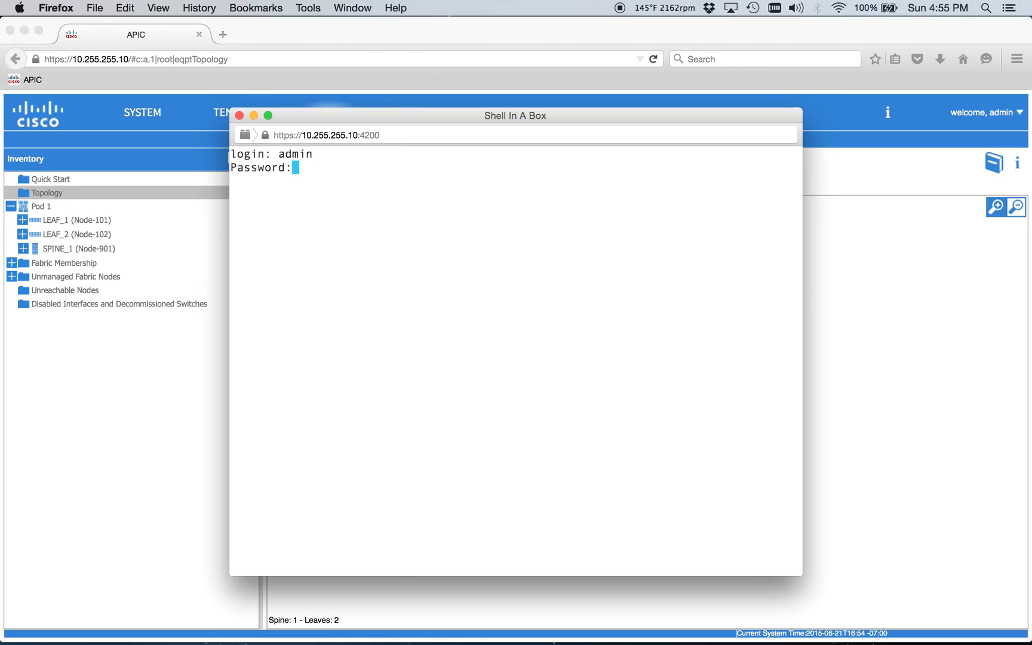
key(Return)
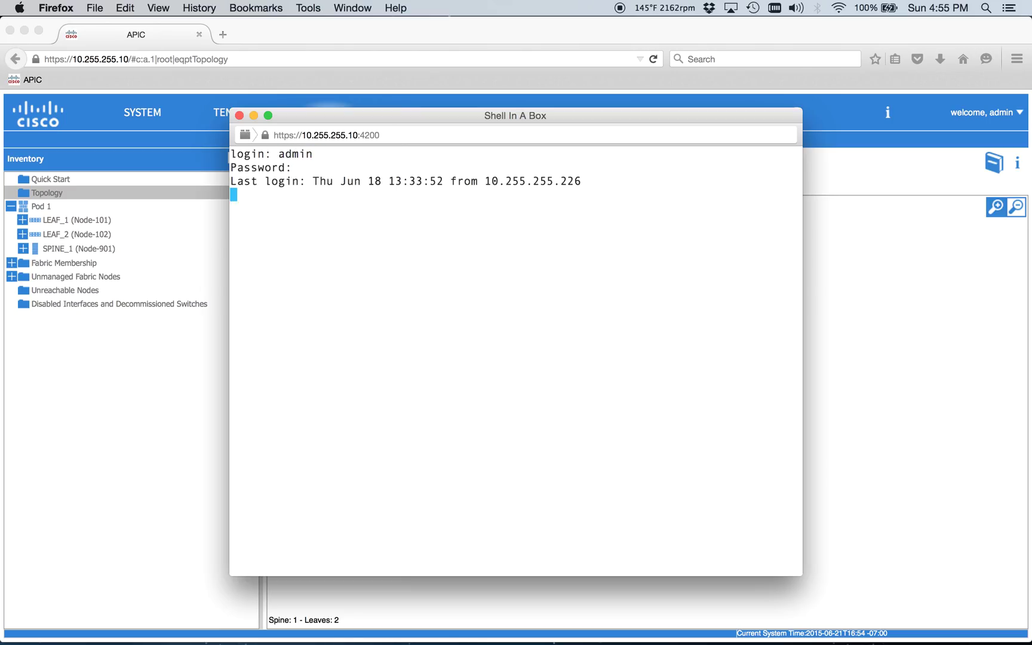
key(Return)
text(ifconfig)
key(Return)
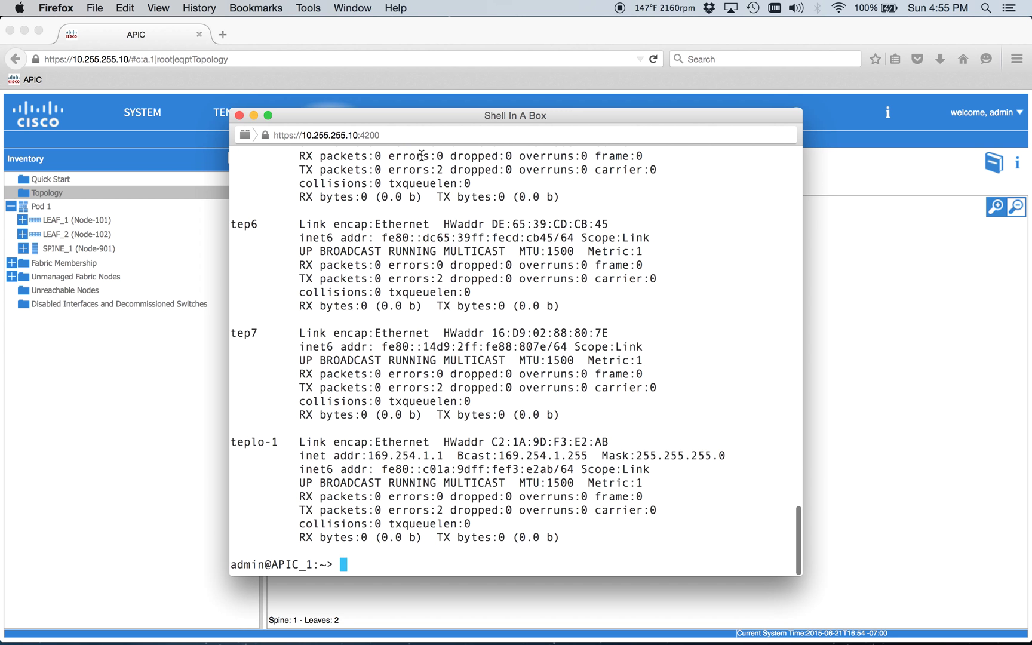
- Highlight bond0.99's in-band address 10.255.254.10, then enter 'ping -I bond0.99 8.8.8.8'
drag(409, 114, 396, 20)
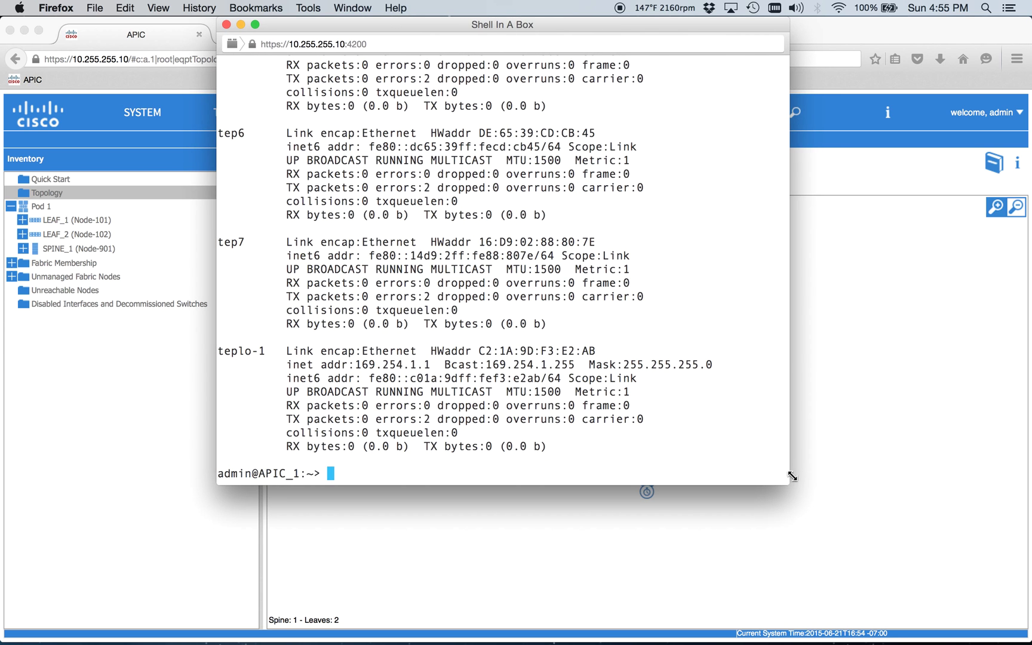
drag(790, 483, 889, 642)
scroll(436, 282, up, 5)
scroll(436, 282, up, 15)
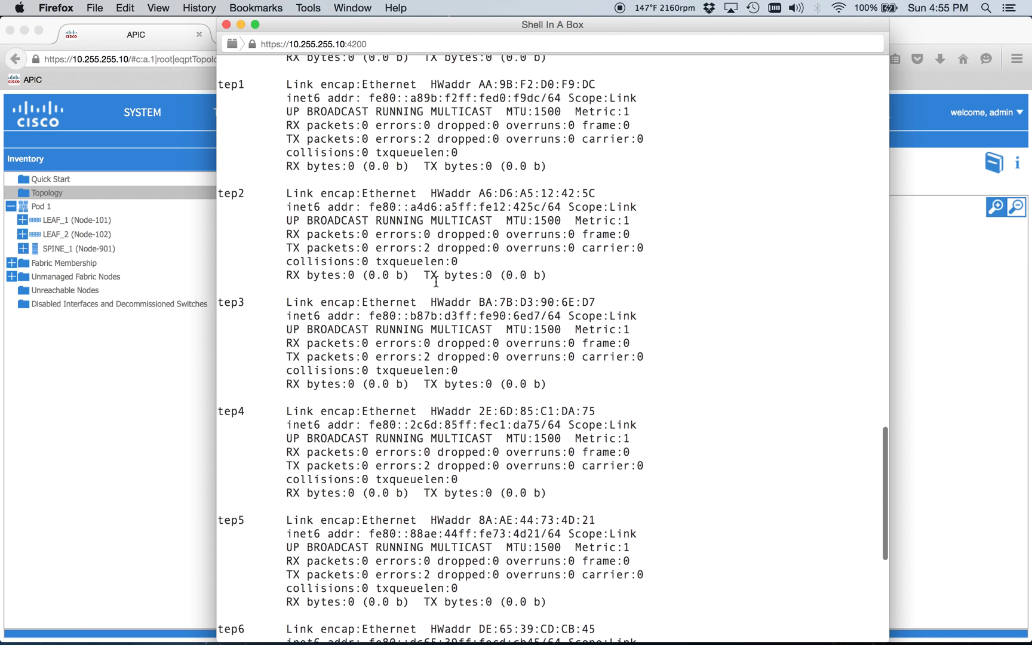
scroll(436, 282, up, 6)
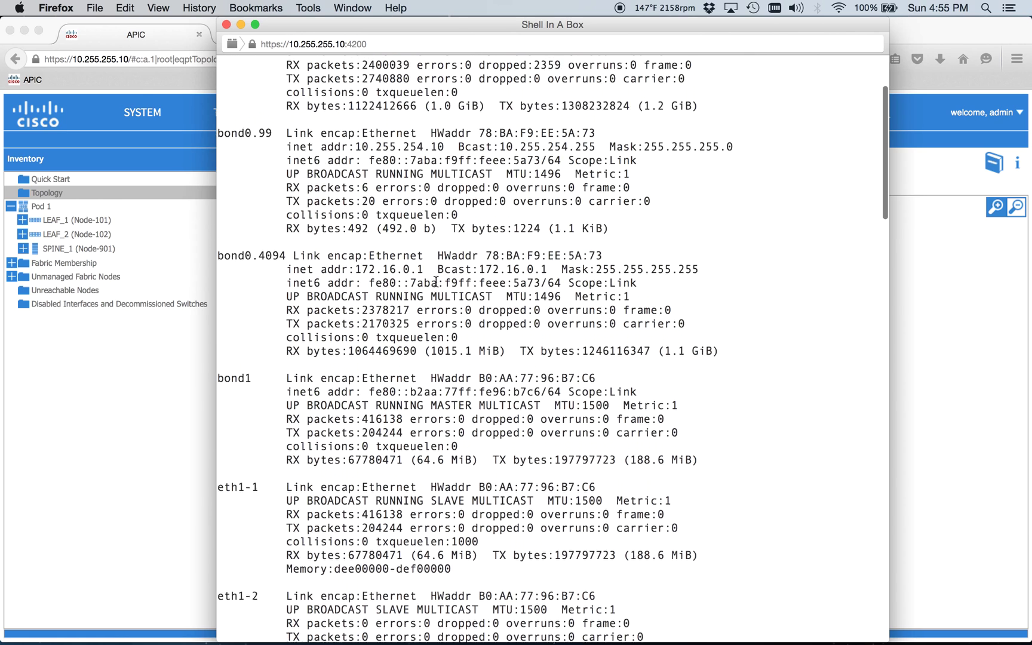
drag(219, 251, 617, 349)
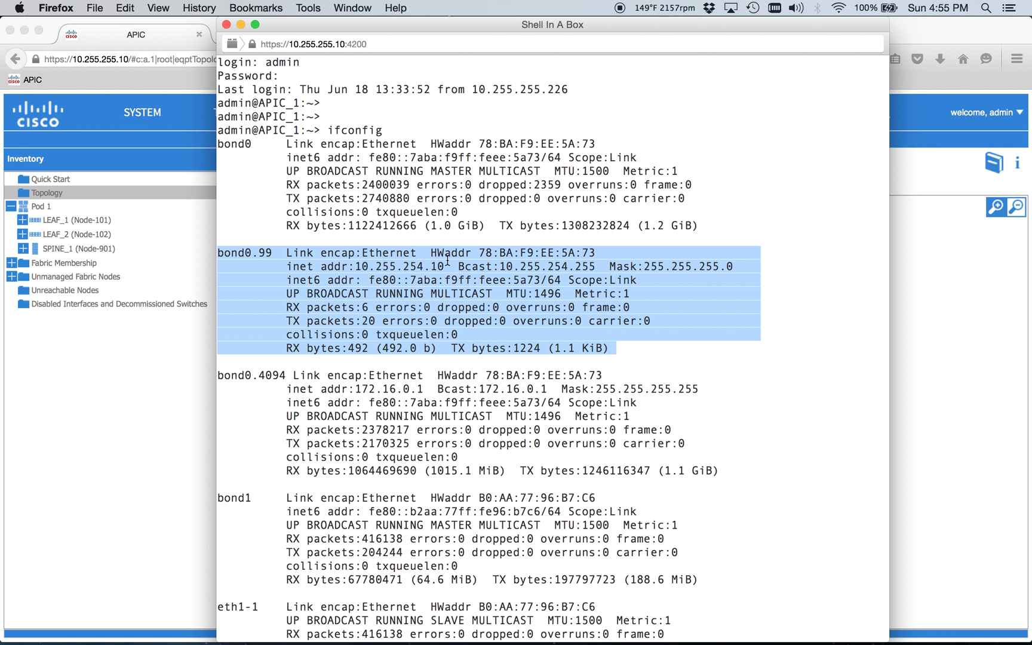
scroll(553, 349, down, 15)
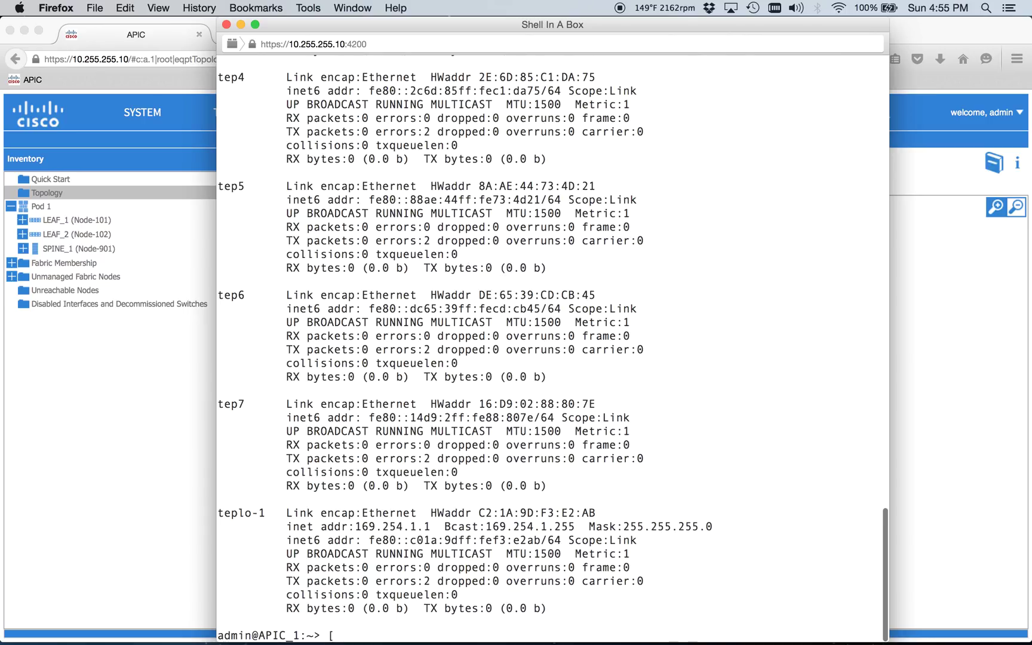
text(ping -I)
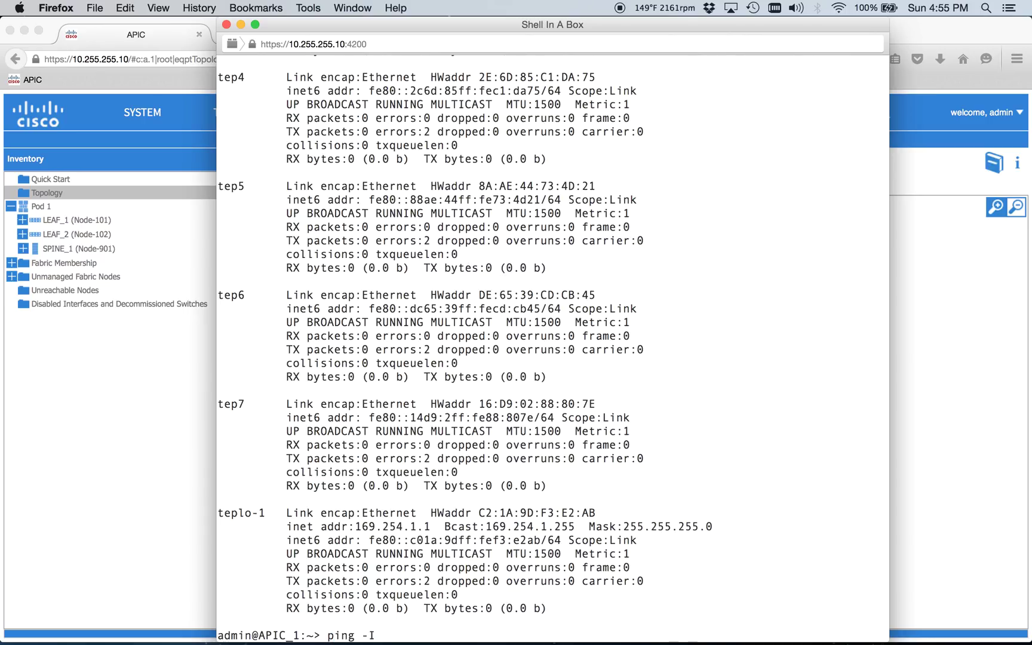
text( bond0.99 8.8.8.8)
- Run the 8.8.8.8 ping via bond0.99, stop it after 4 replies, and highlight the results
key(Return)
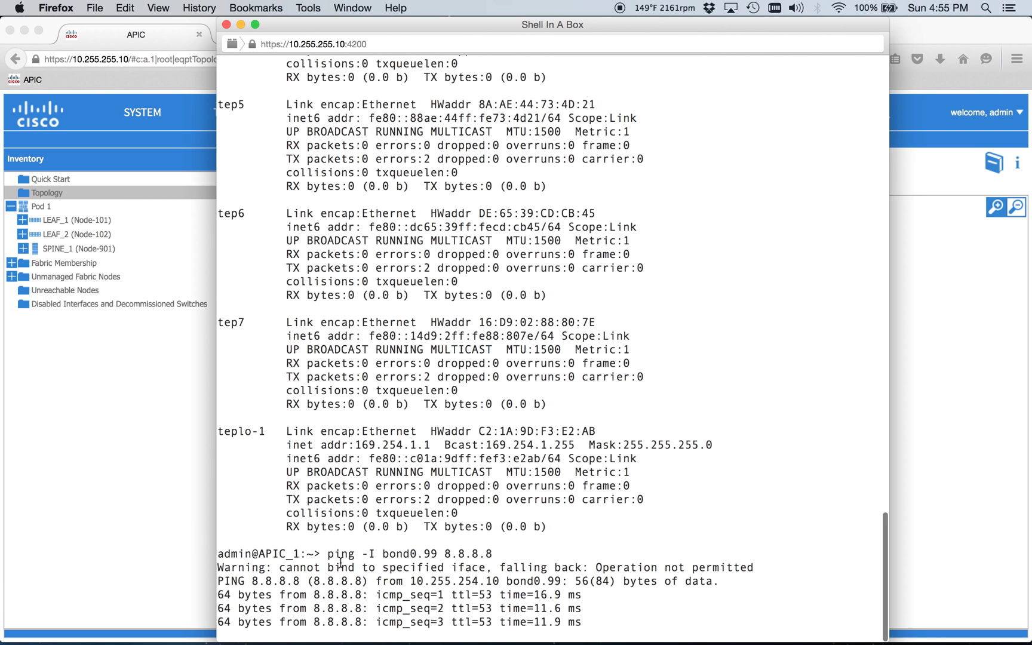
key(ctrl+c)
drag(218, 500, 530, 512)
click(699, 495)
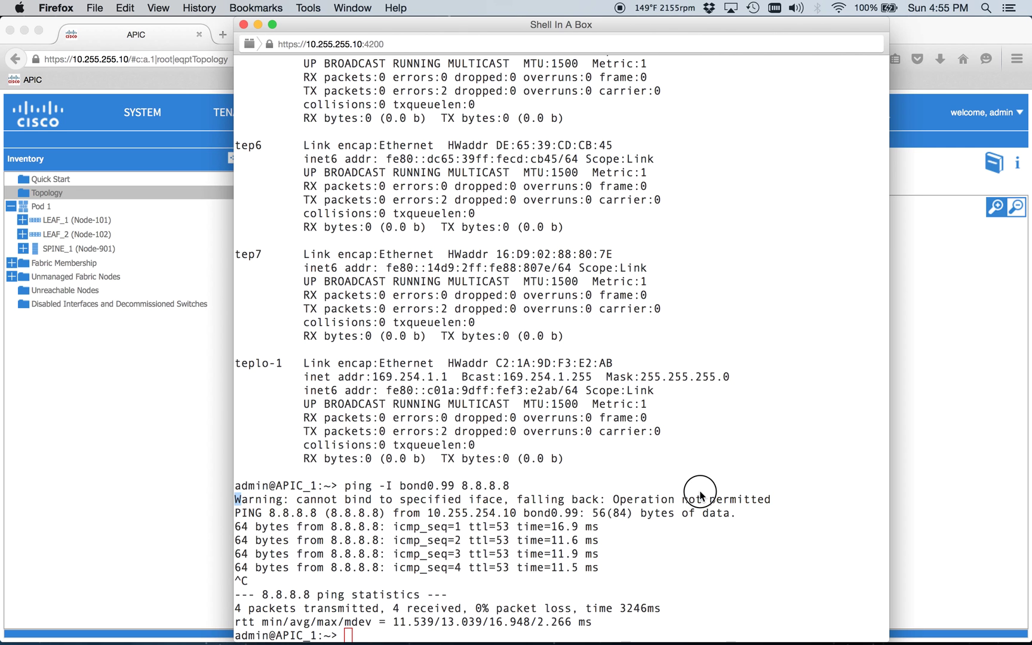
triple_click(776, 495)
drag(776, 495, 779, 508)
double_click(778, 508)
click(778, 508)
drag(326, 526, 251, 581)
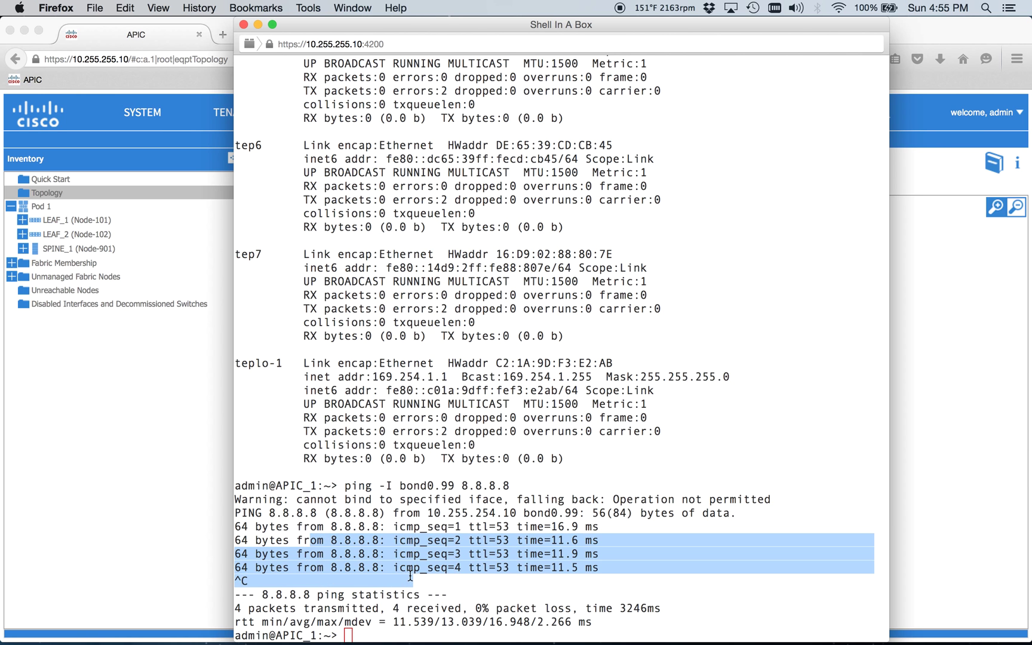
click(385, 526)
key(Return)
key(Return)
key(Return)
key(Return)
key(Return)
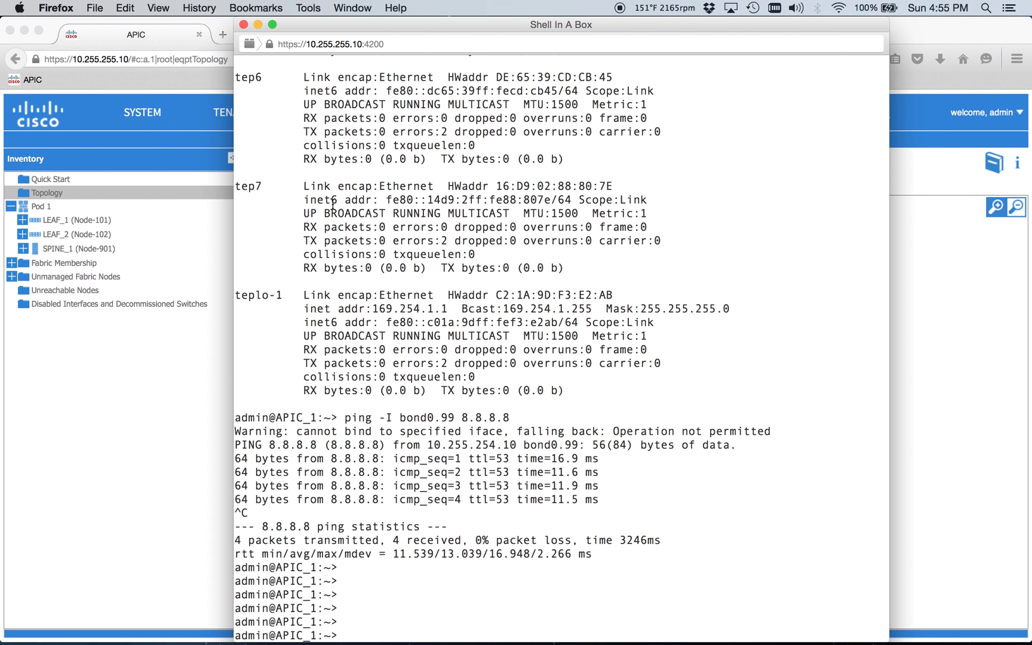
key(Return)
key(Return)
key(Return)
- In the mgmt tenant, browse the node EPGs and open the inb bridge domain's properties
click(146, 467)
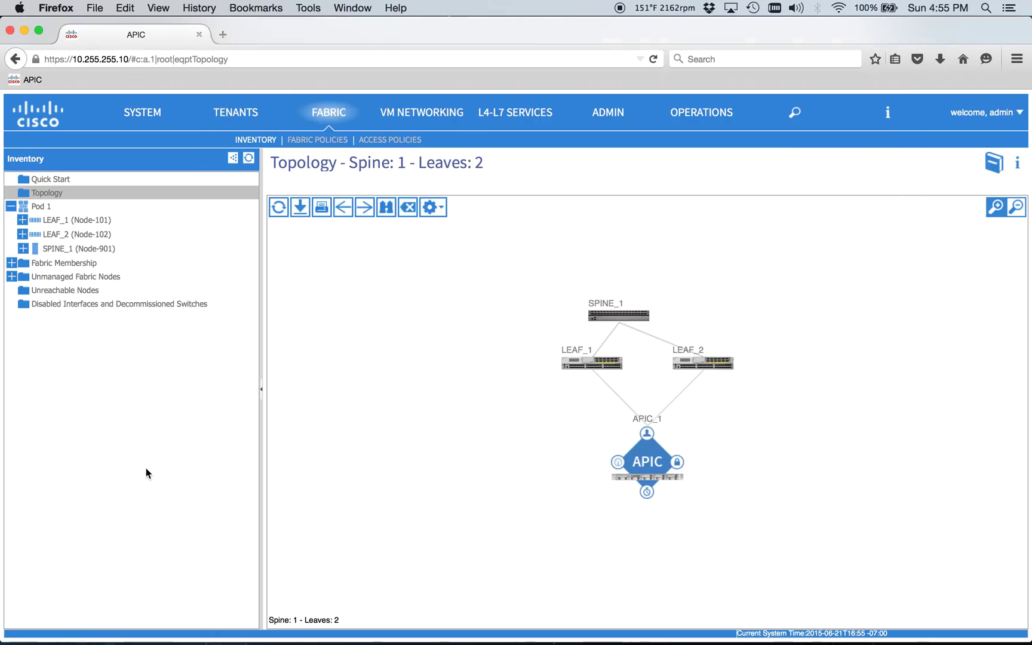
click(244, 116)
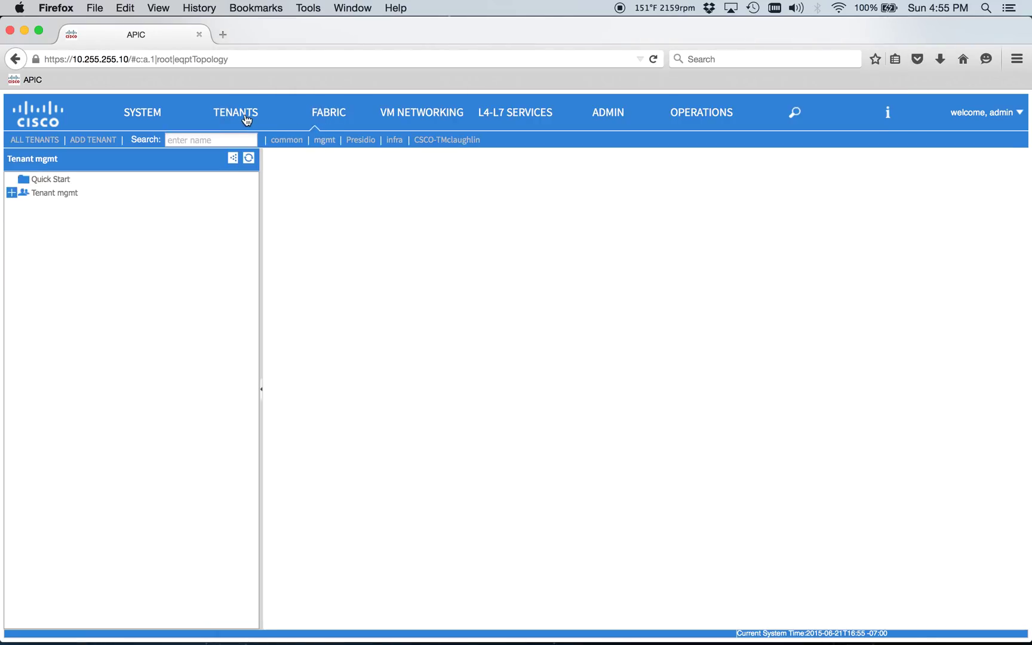
click(18, 310)
click(22, 292)
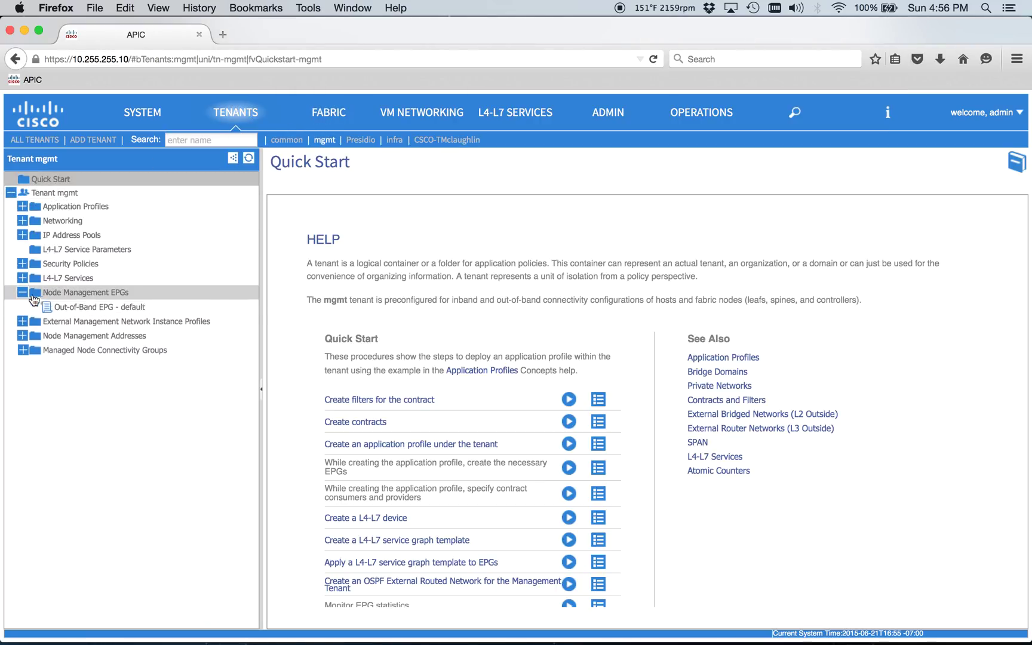
click(22, 220)
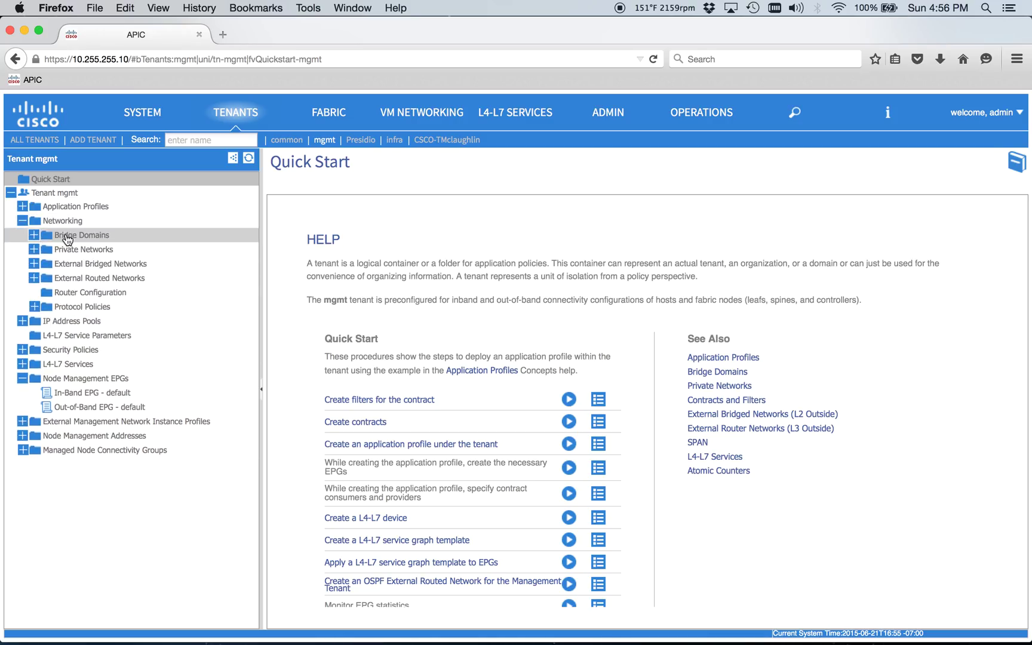
click(75, 236)
click(83, 249)
click(34, 235)
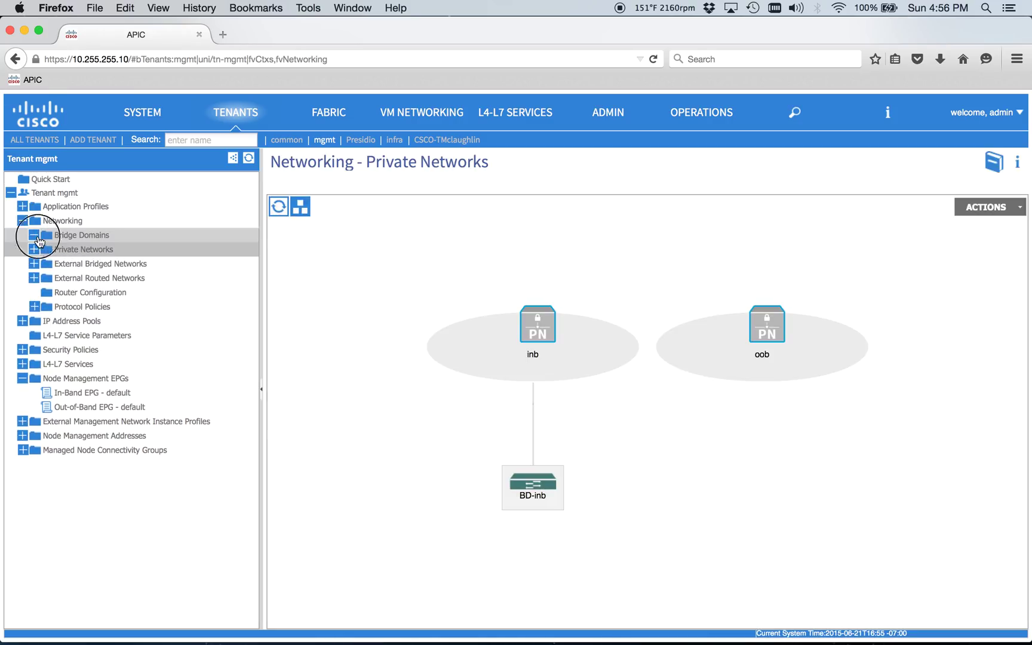
click(43, 249)
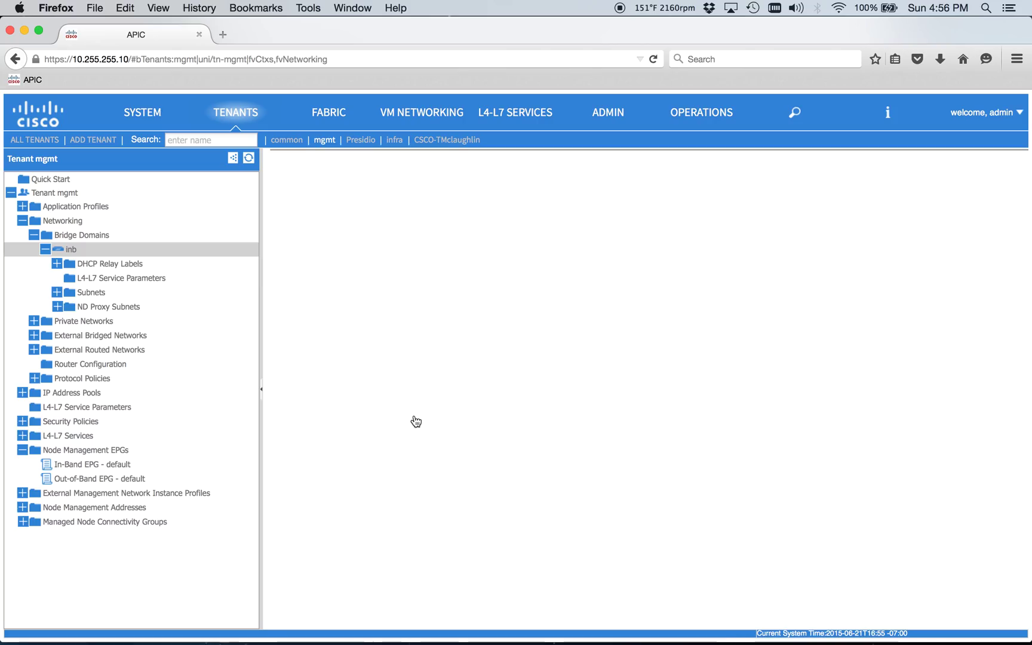
scroll(489, 537, down, 5)
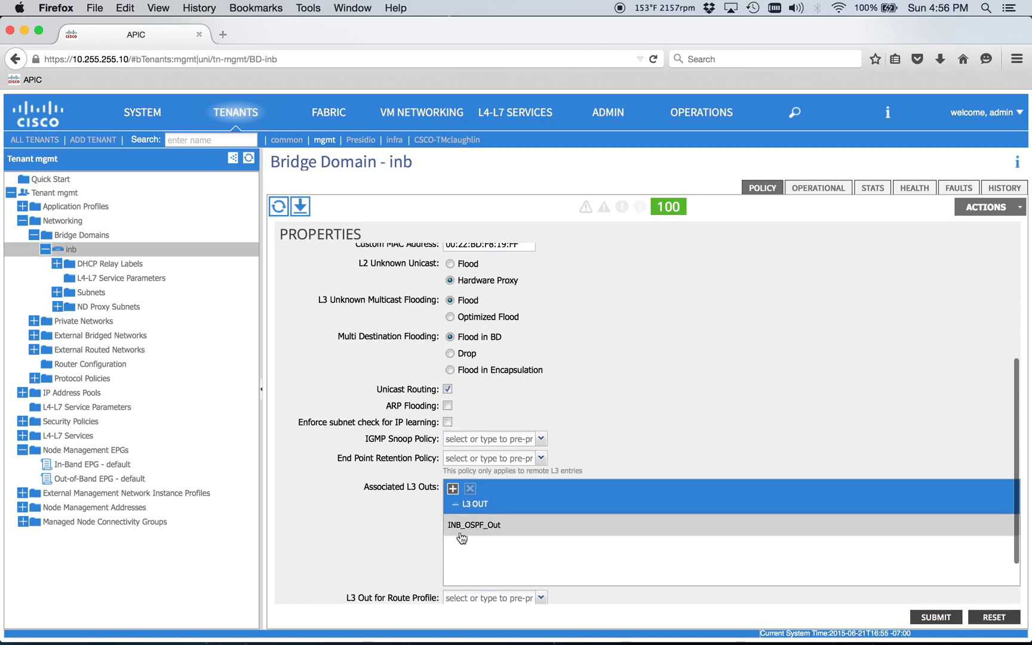
- Review INB_OSPF_Out's OSPF NSSA settings, then move to the Presidio tenant
click(34, 349)
click(45, 378)
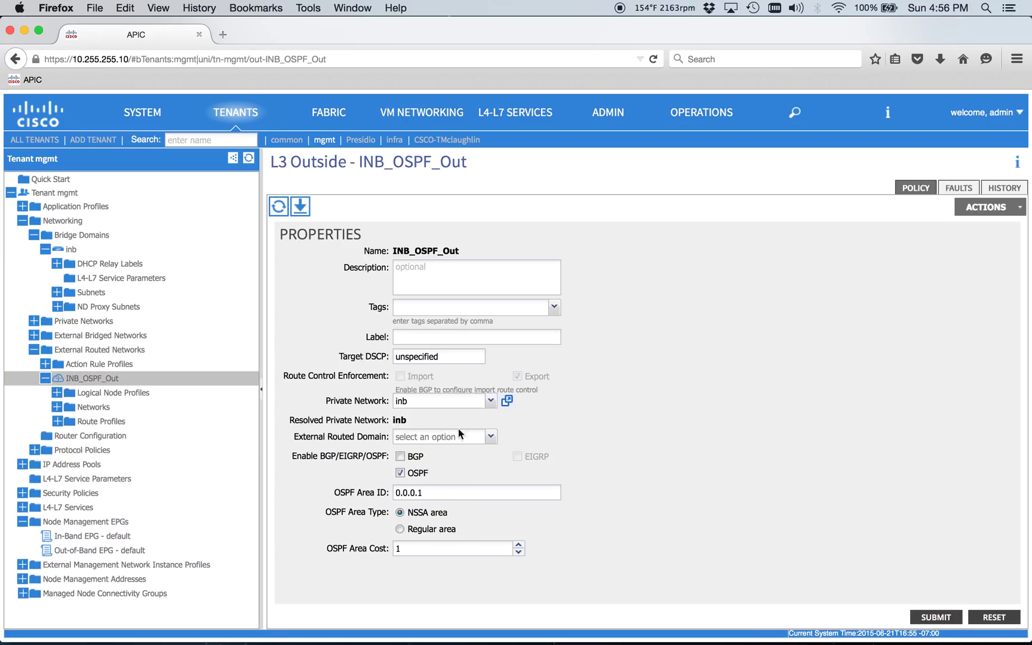
click(361, 140)
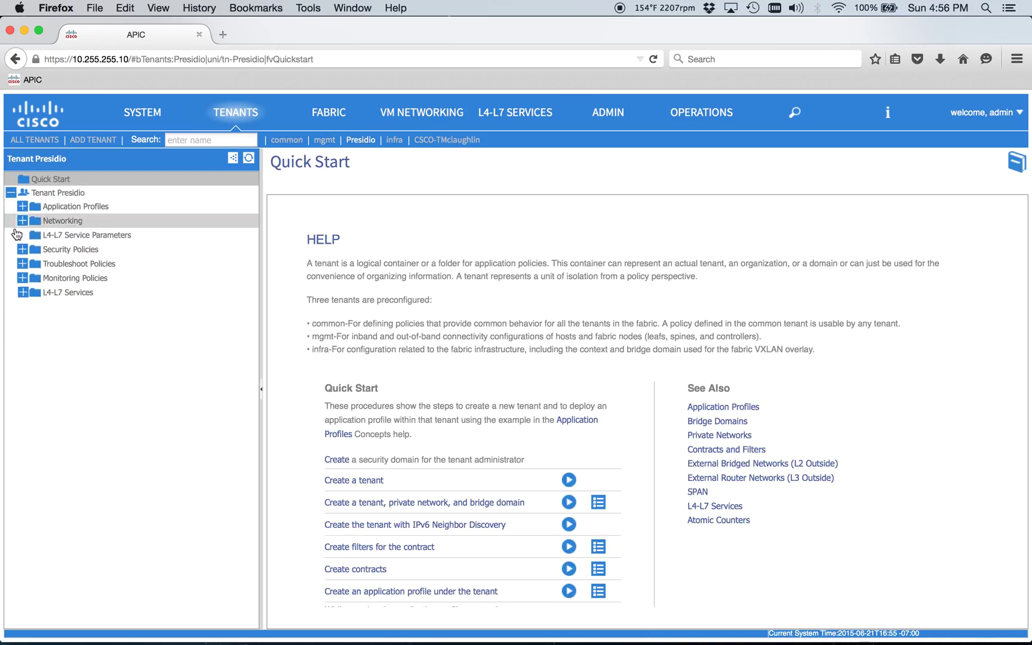
- View the Presidio_BGP_Out routed network under Presidio's External Routed Networks, then return to mgmt
click(23, 220)
click(34, 278)
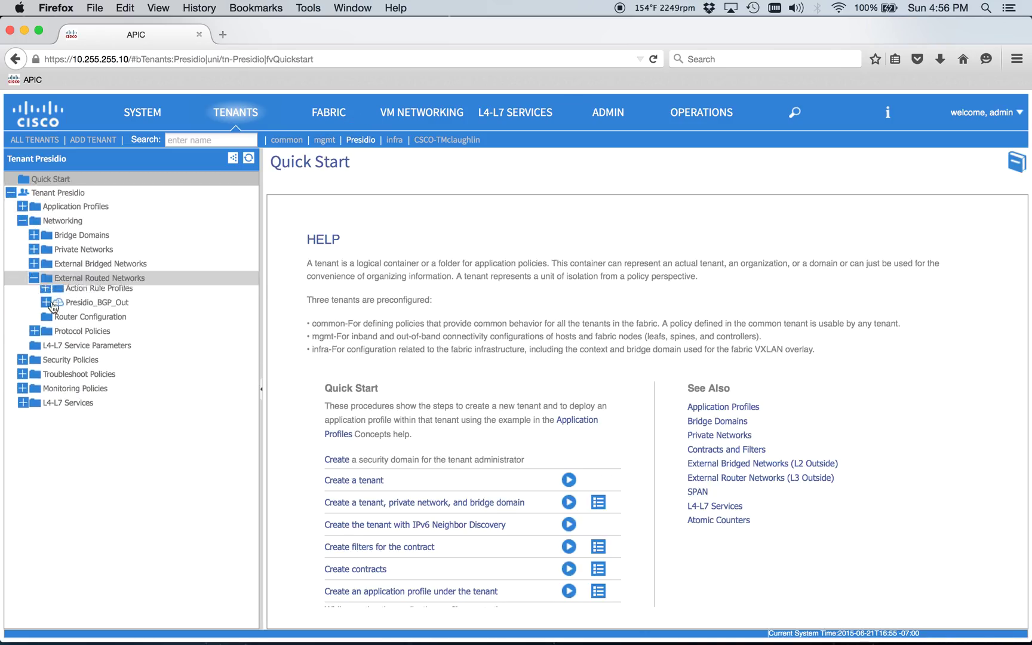
click(89, 306)
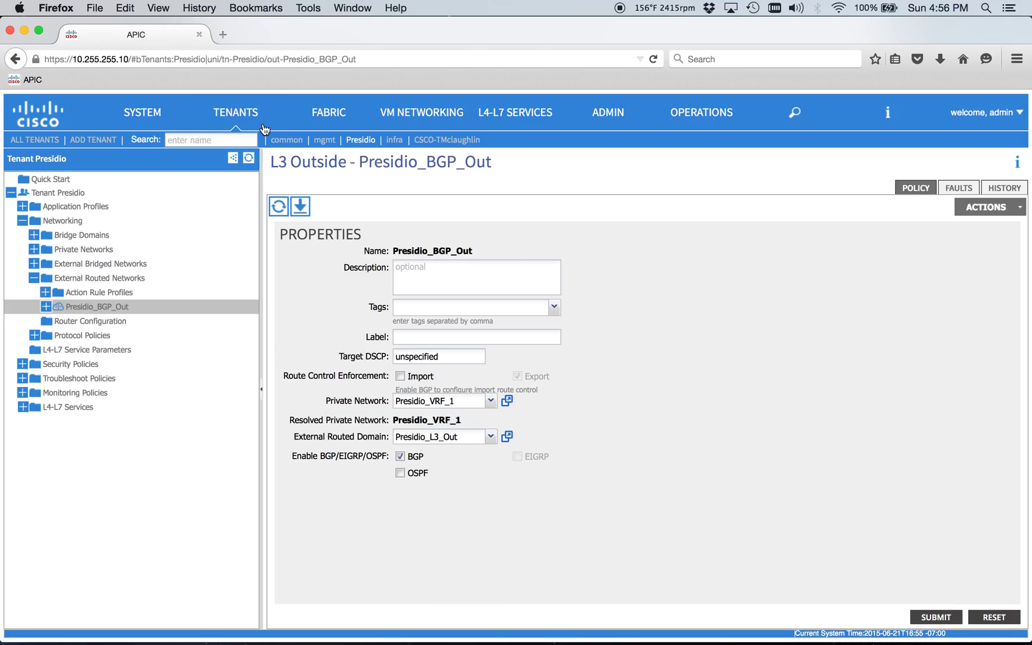
click(332, 142)
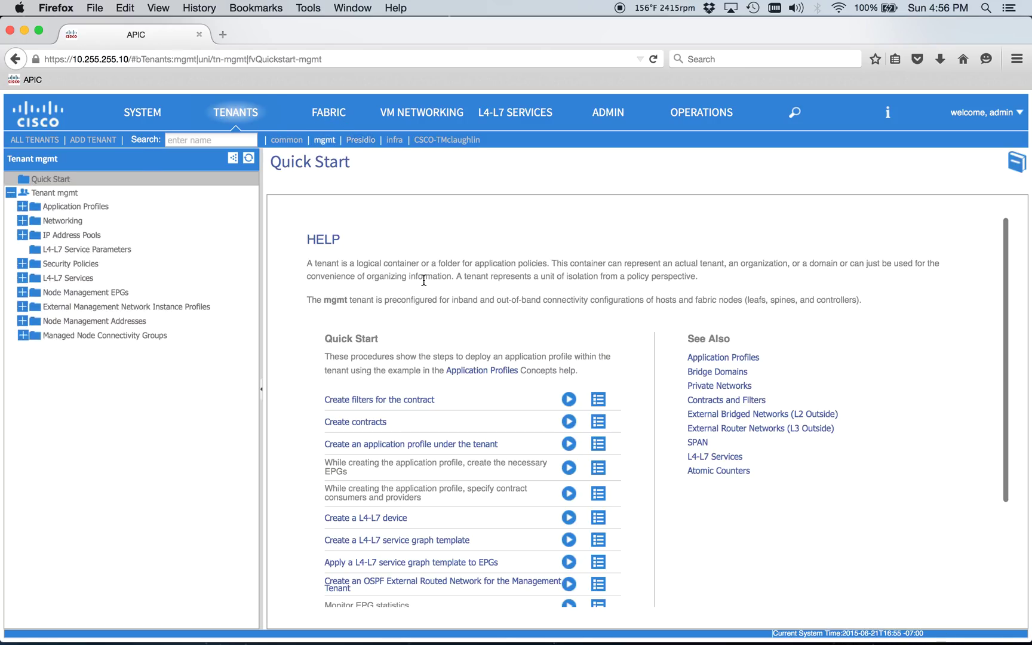